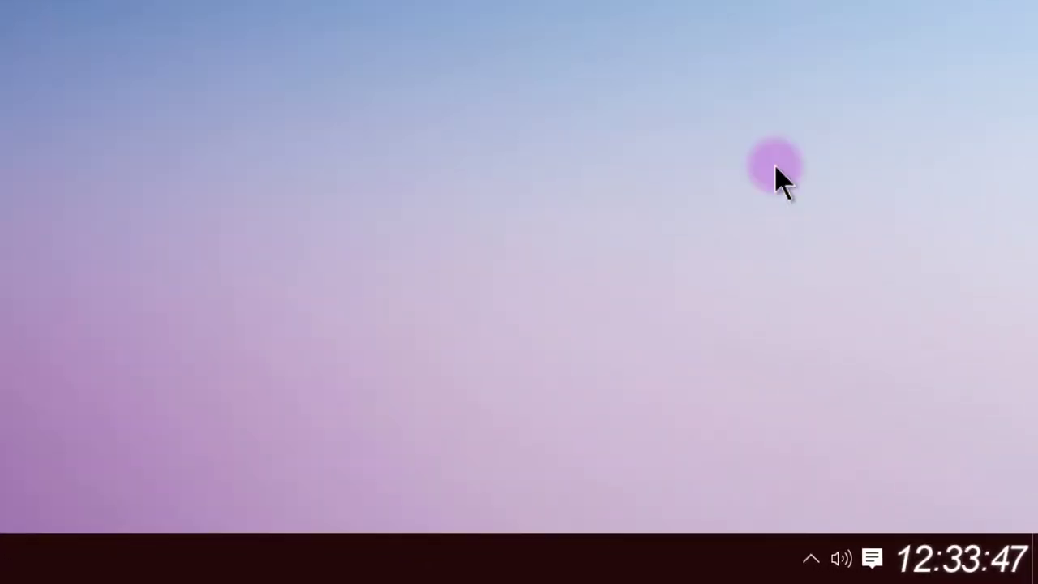
# - Open the Conexiones de red adapter list from the Centro de redes y recursos compartidos, and close the Centro window
pyautogui.click(810, 558)
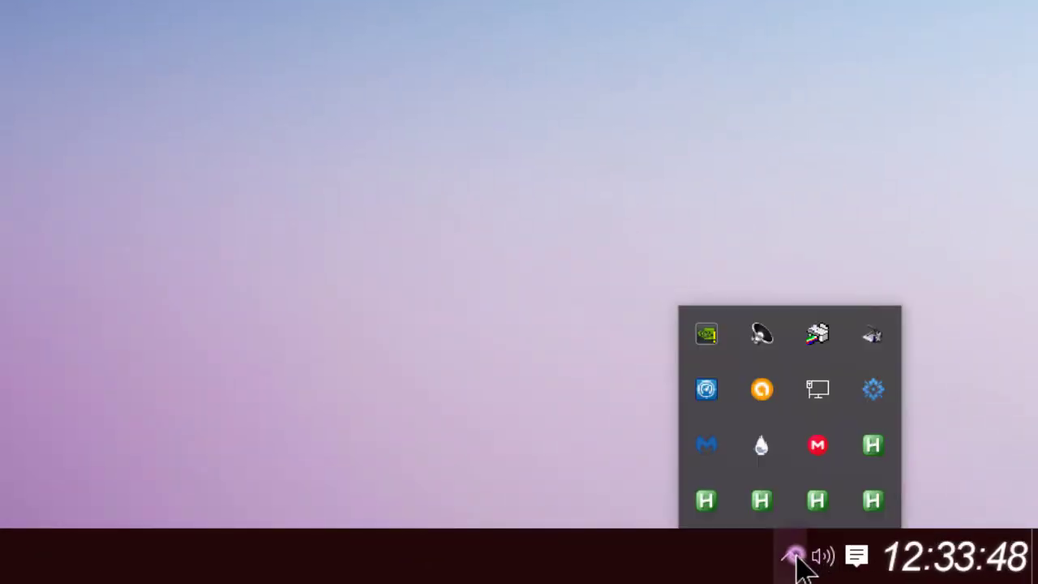
pyautogui.rightClick(819, 398)
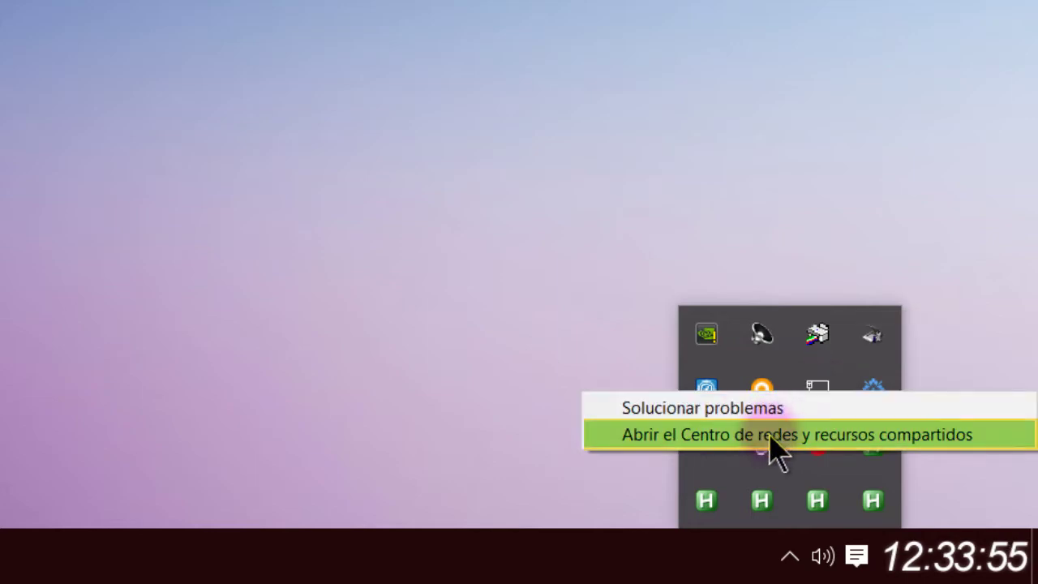
pyautogui.click(771, 436)
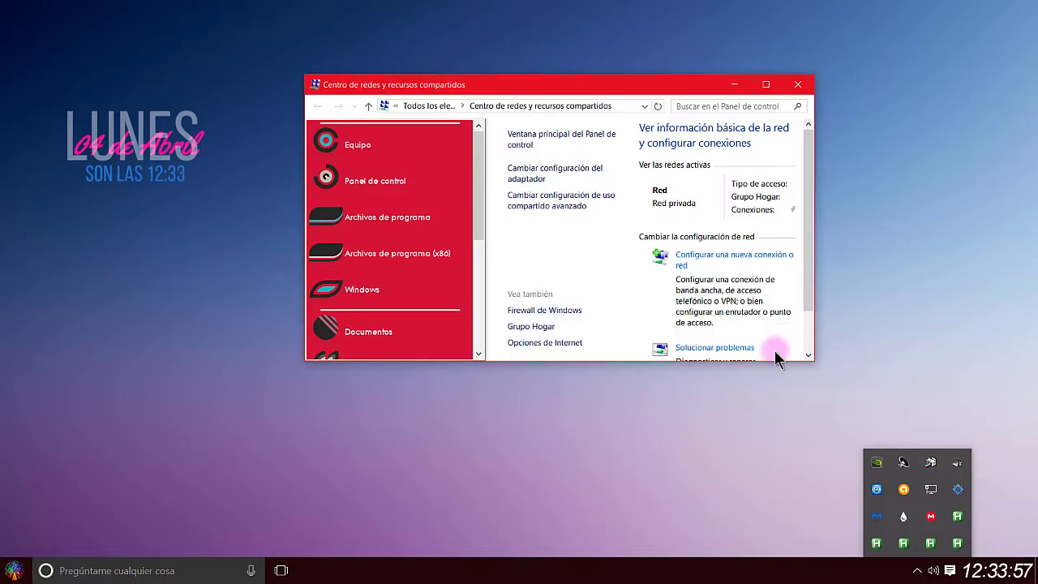
pyautogui.click(766, 85)
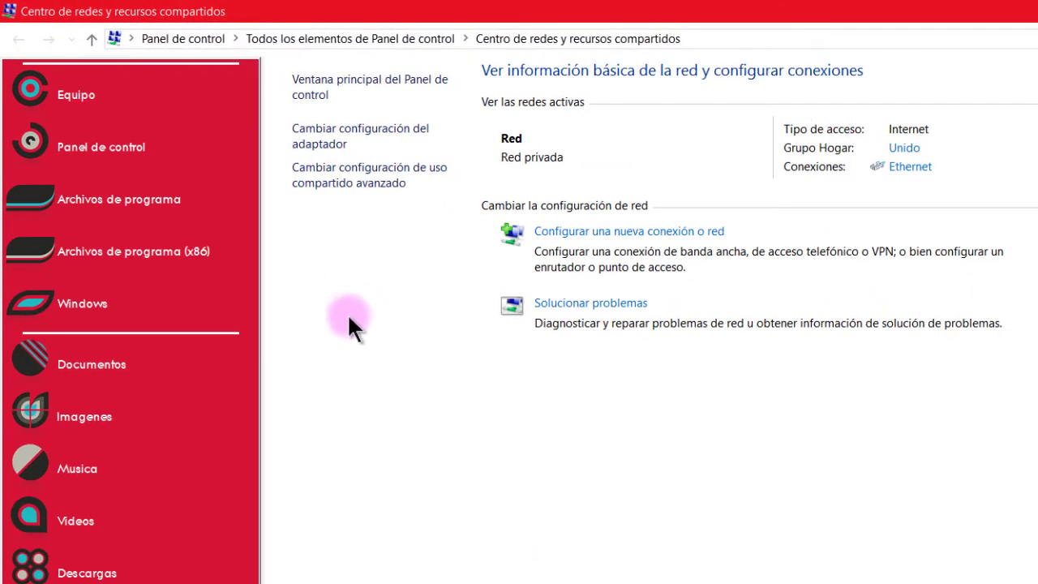
pyautogui.click(308, 134)
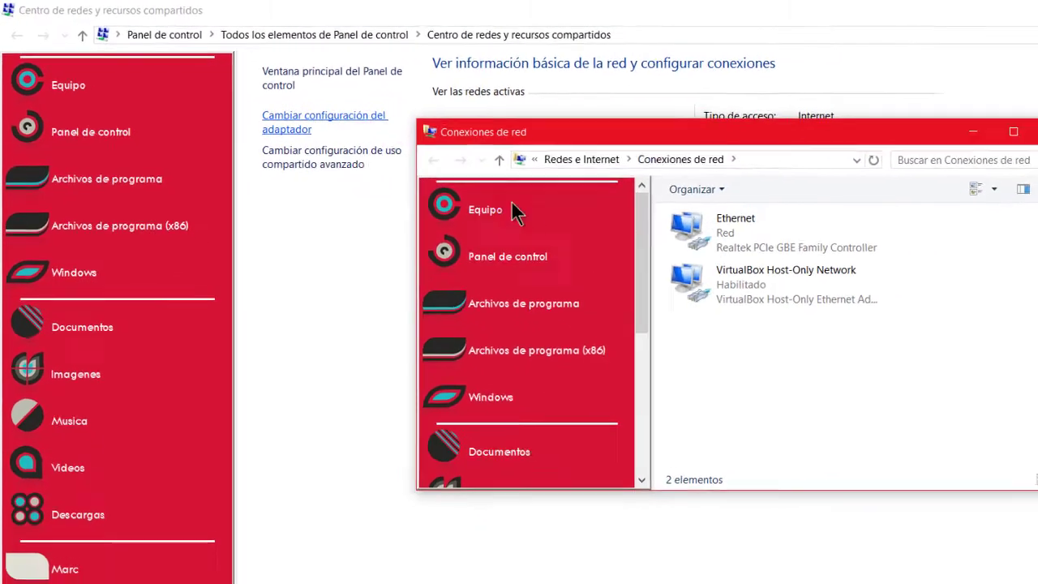
pyautogui.click(1019, 8)
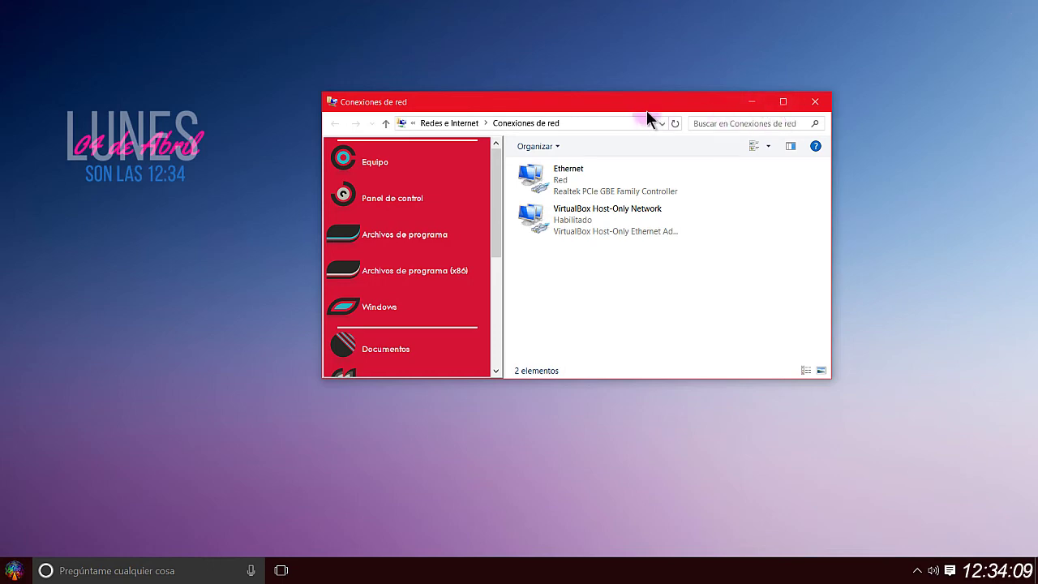
# - Arrange the Conexiones de red window side by side with Piriform Speccy
pyautogui.moveTo(639, 102); pyautogui.dragTo(2, 77)
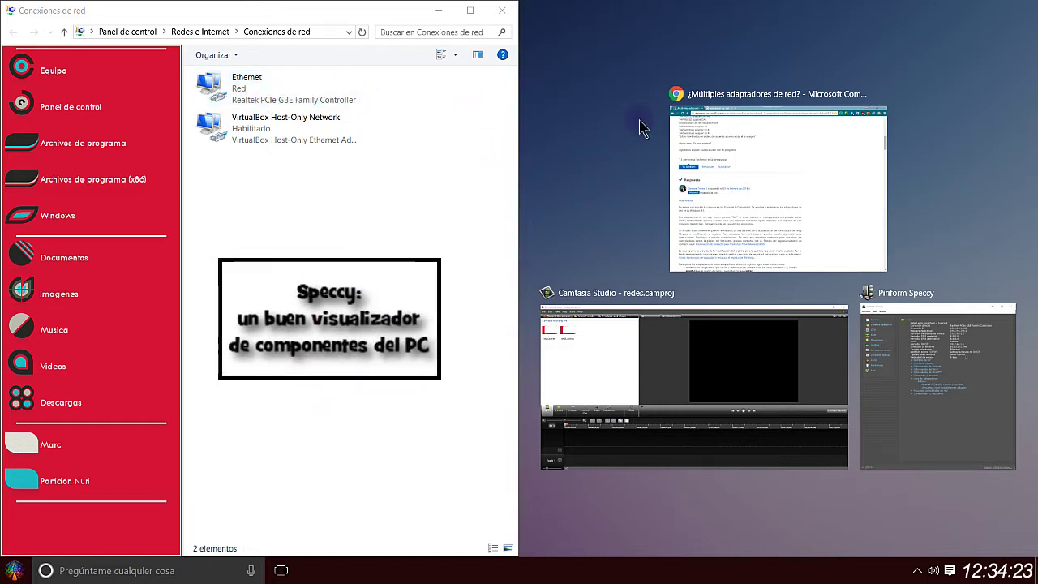
pyautogui.click(926, 394)
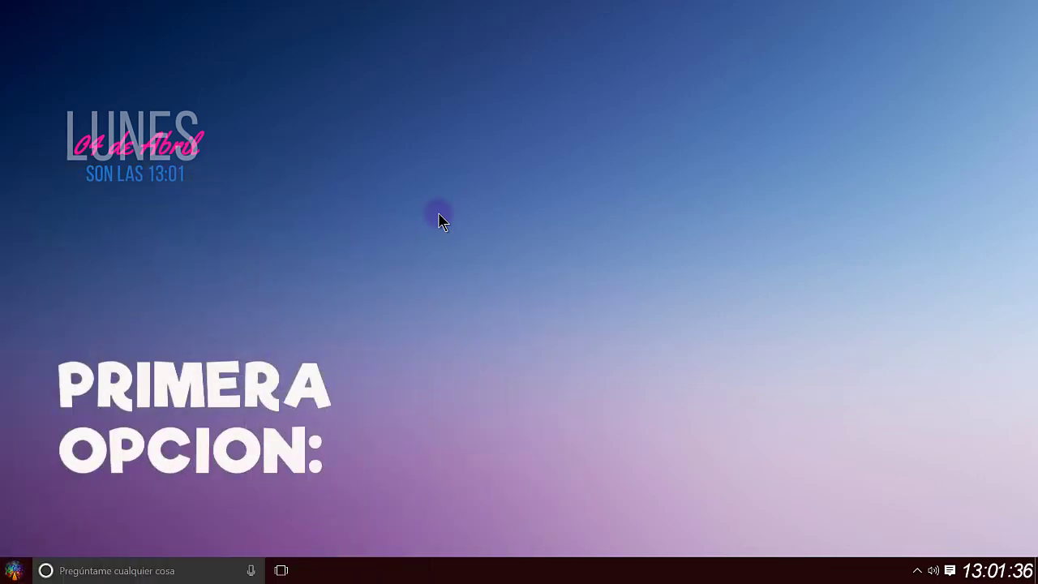
# - Open Administración de equipos from the Herramientas administrativas in the Control Panel
pyautogui.click(20, 572)
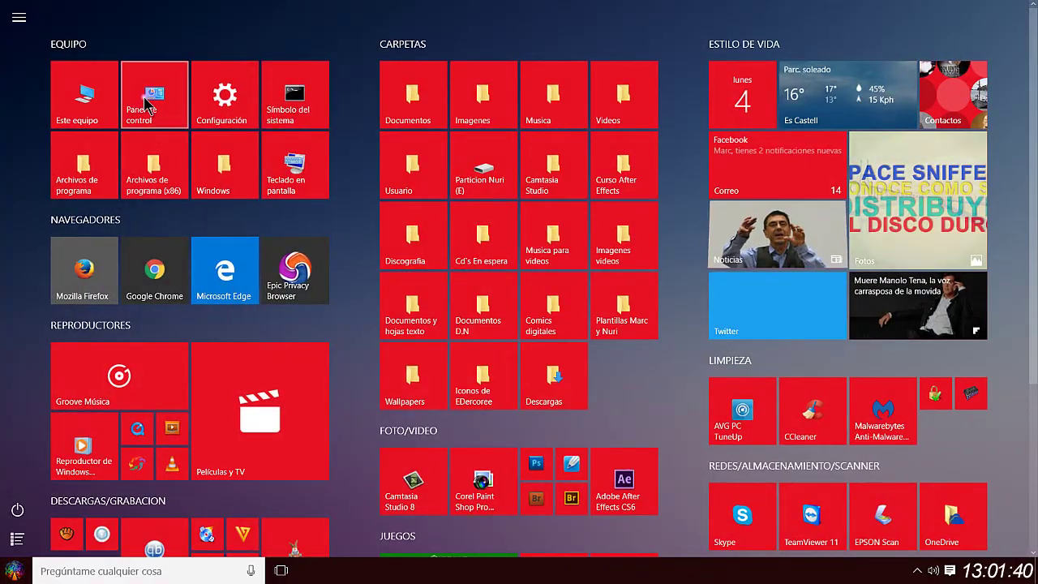
pyautogui.click(146, 105)
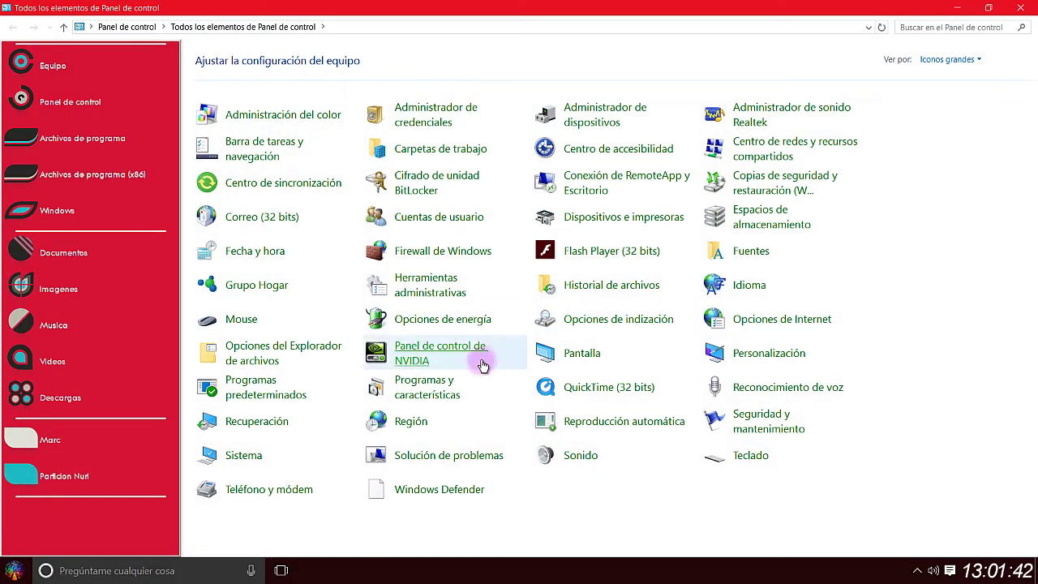
pyautogui.click(437, 280)
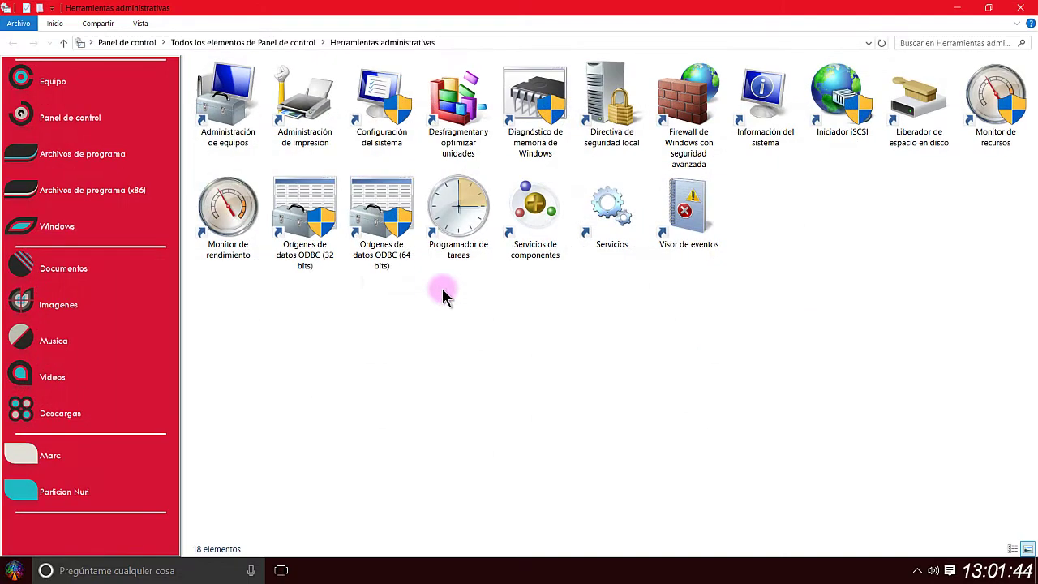
pyautogui.doubleClick(223, 110)
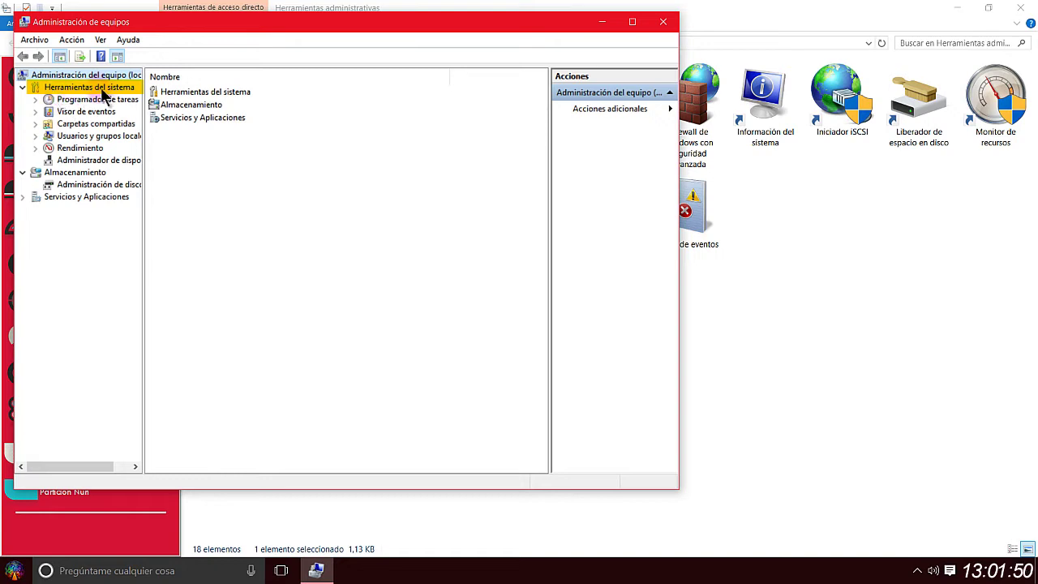
# - Expand Adaptadores de red in the Administrador de dispositivos and view the actions for VirtualBox Host-Only Ethernet Adapter without applying any
pyautogui.click(95, 161)
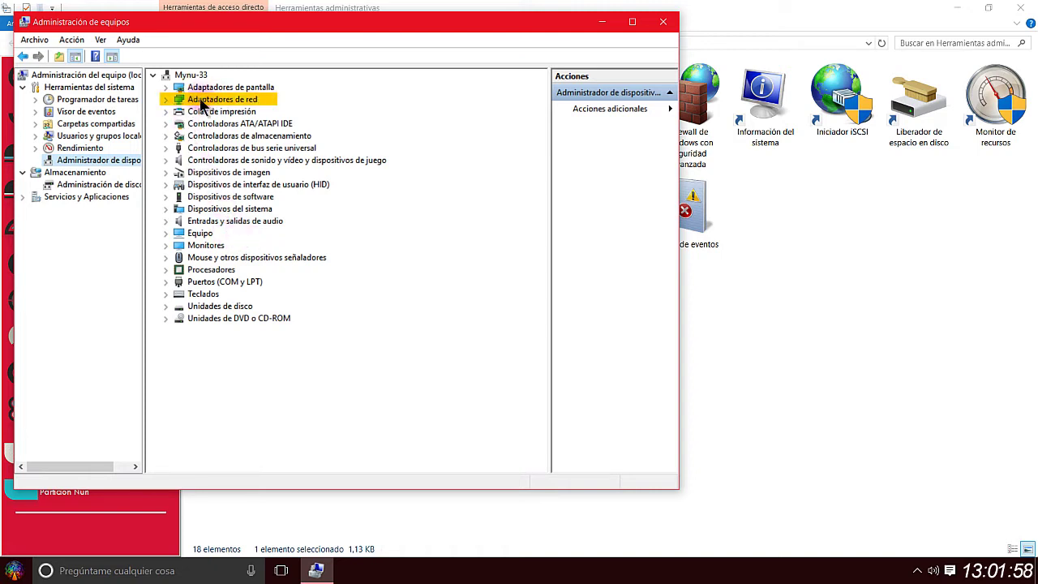
pyautogui.click(165, 98)
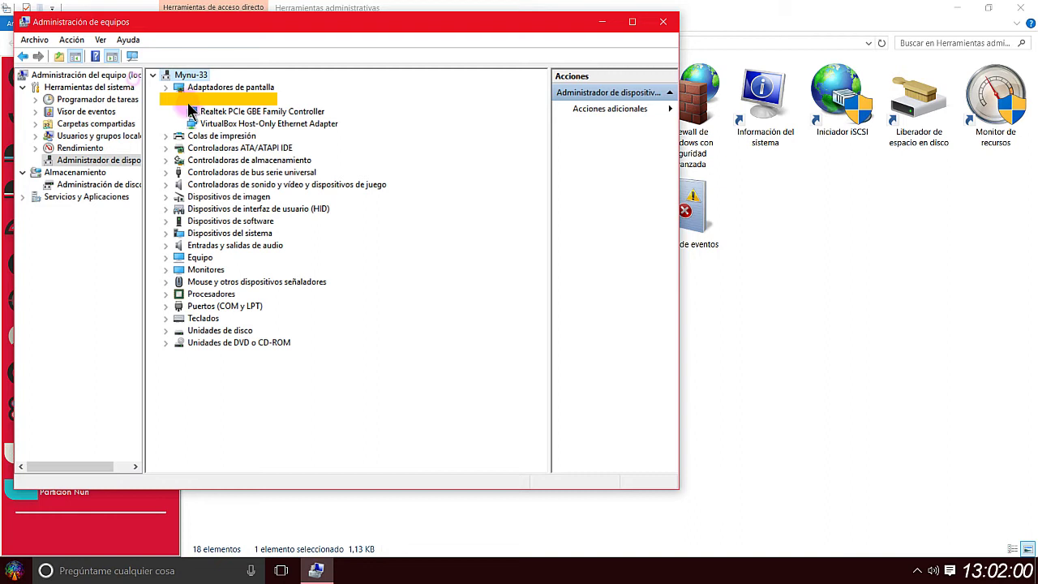
pyautogui.click(266, 124)
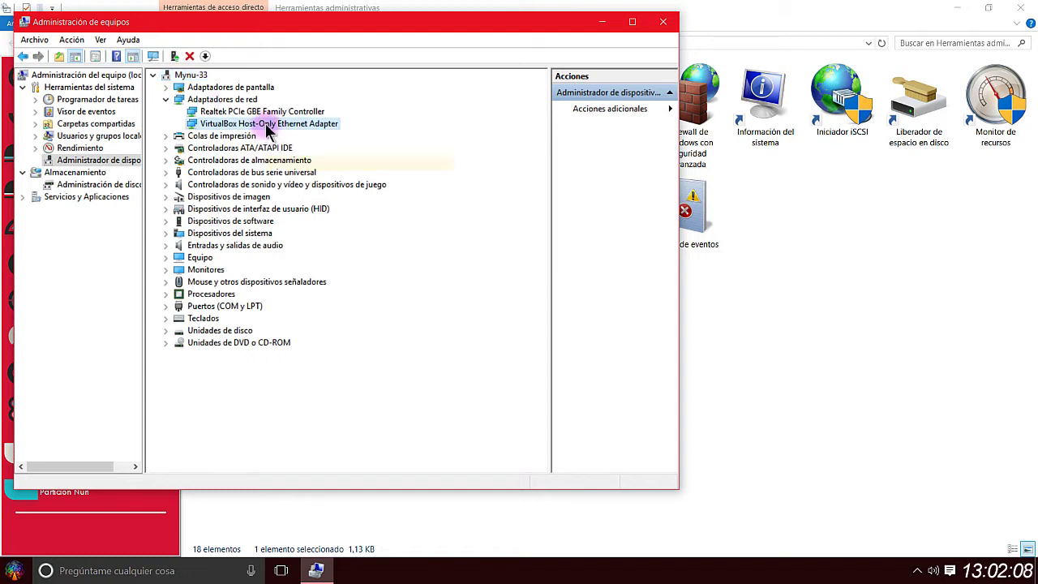
pyautogui.rightClick(265, 124)
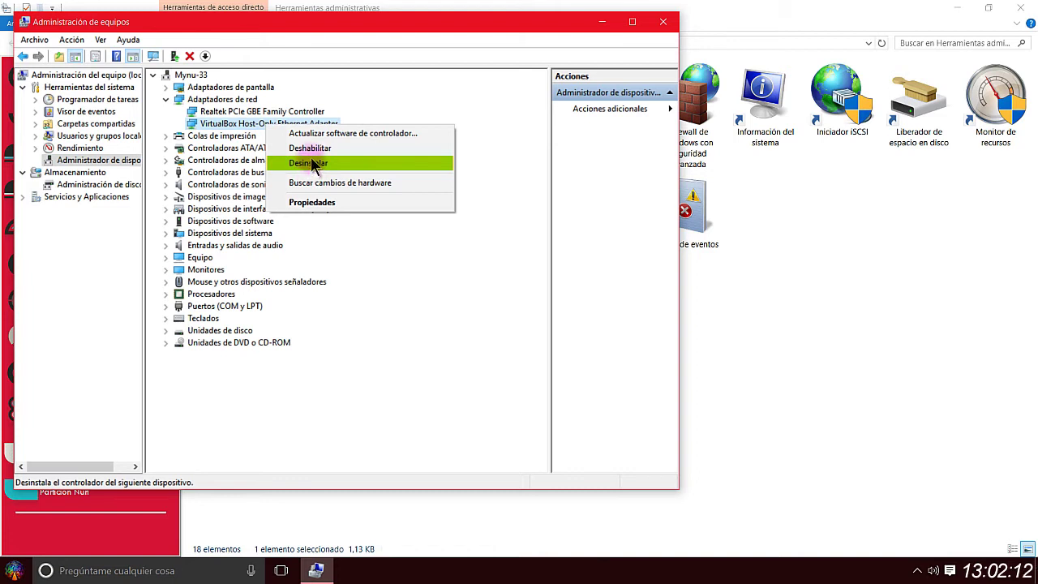
pyautogui.click(433, 292)
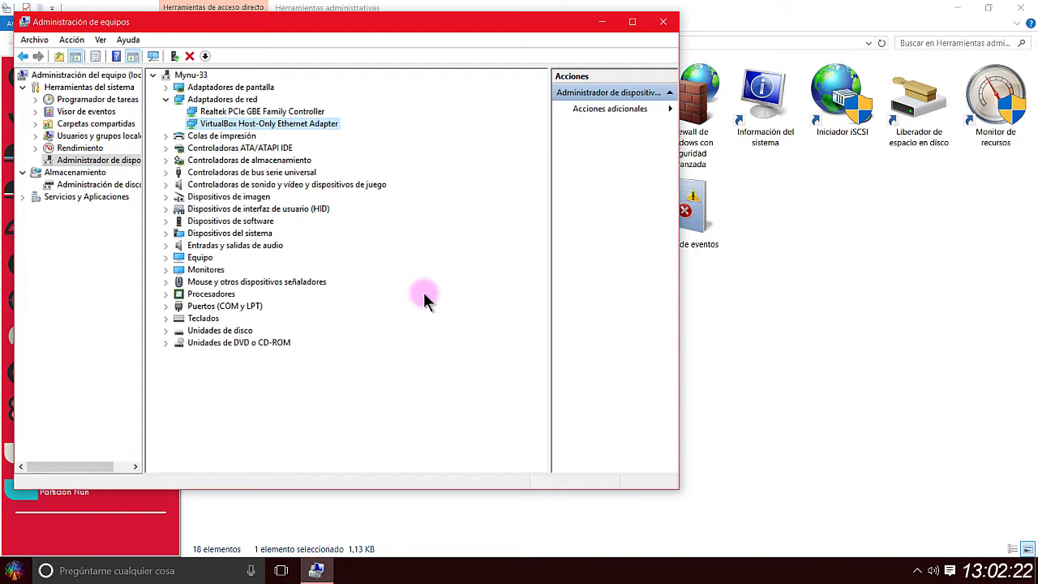
# - Close Administración de equipos and the remaining Herramientas administrativas and Control Panel windows
pyautogui.click(663, 22)
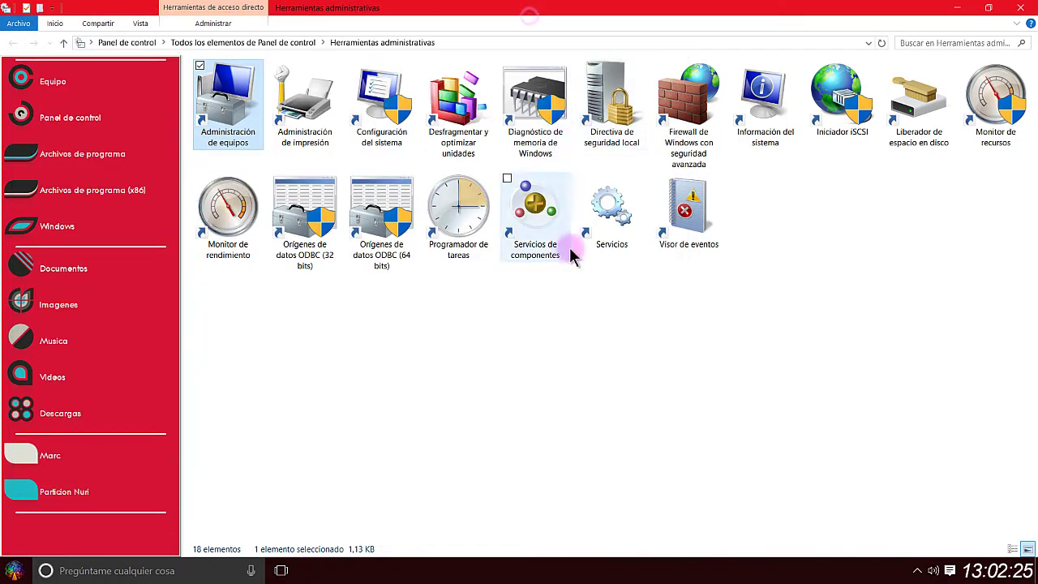
pyautogui.click(1021, 9)
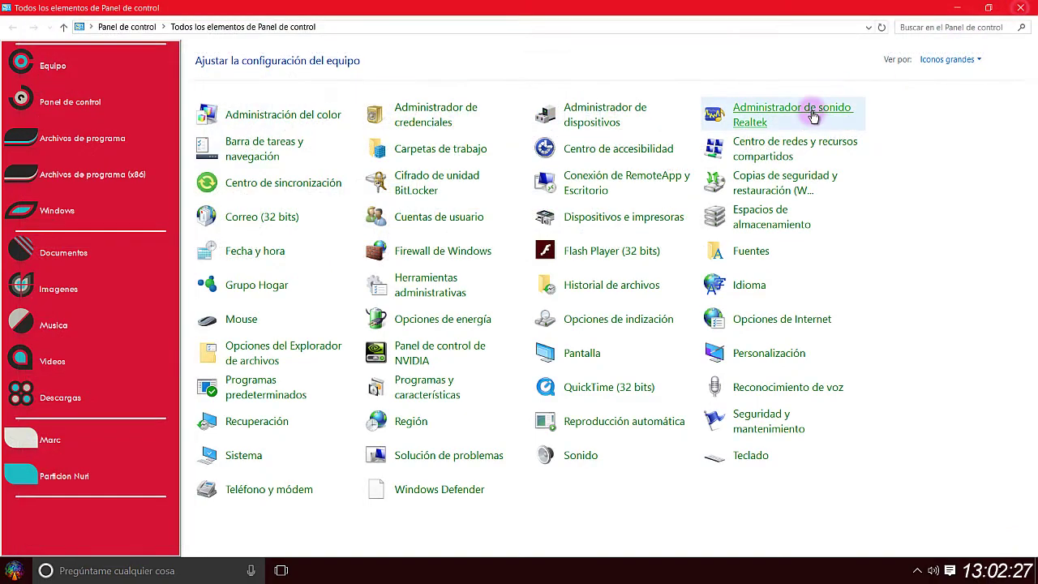
pyautogui.click(1020, 9)
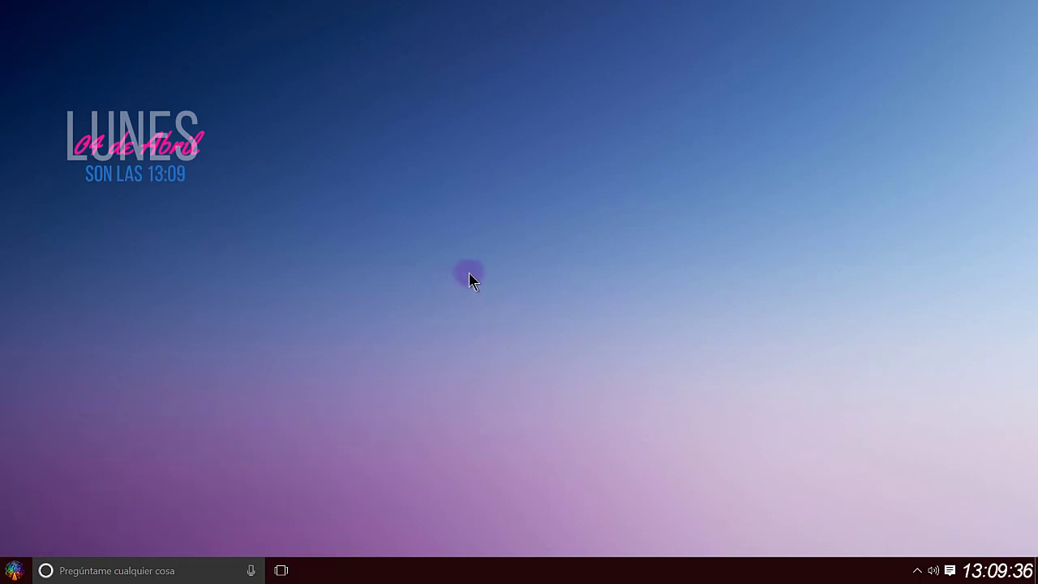
# - Open the system information utility by running msinfo32
pyautogui.press('super+r')
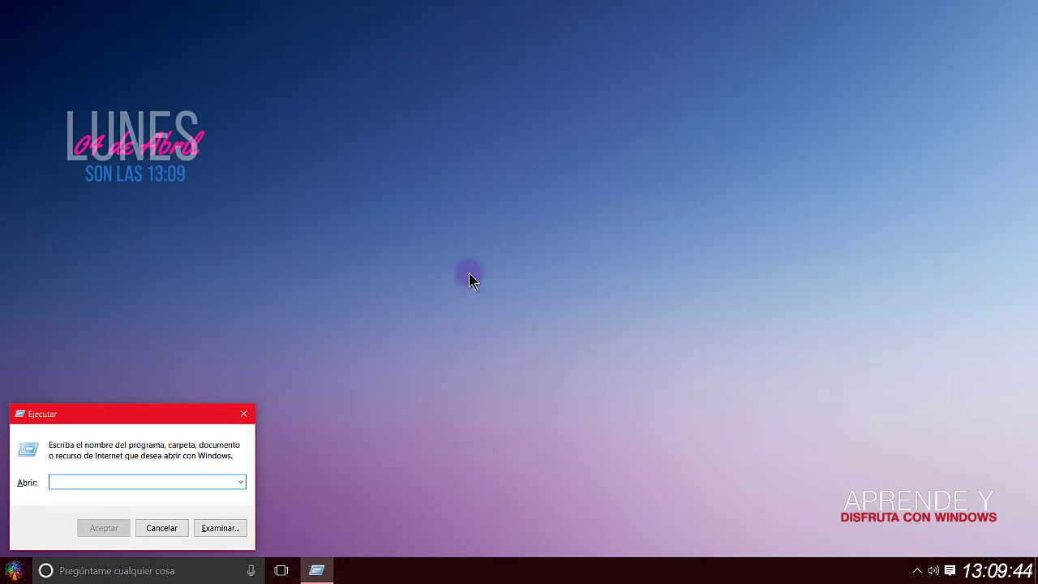
pyautogui.write('ms')
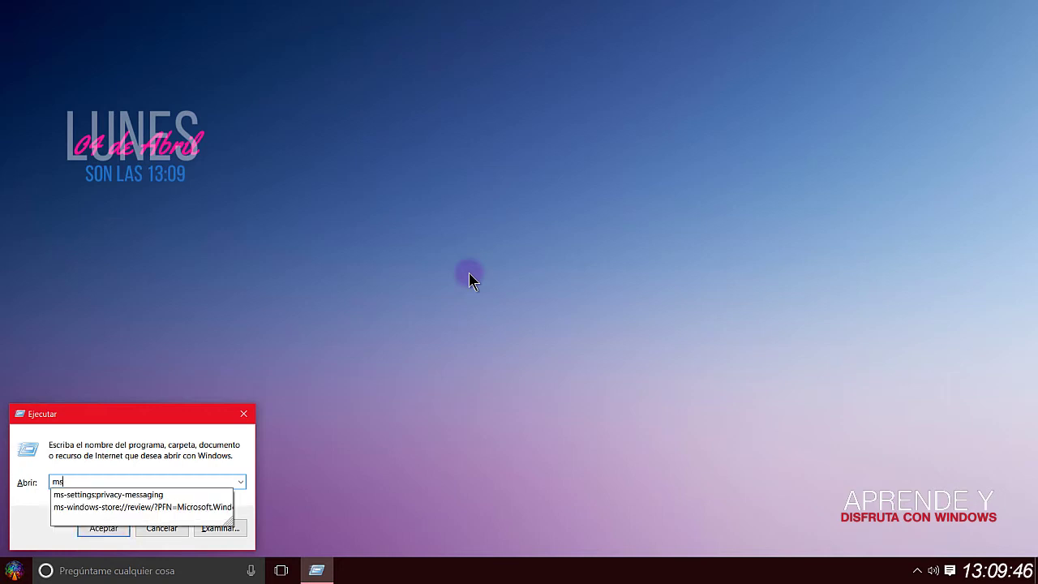
pyautogui.write('info3')
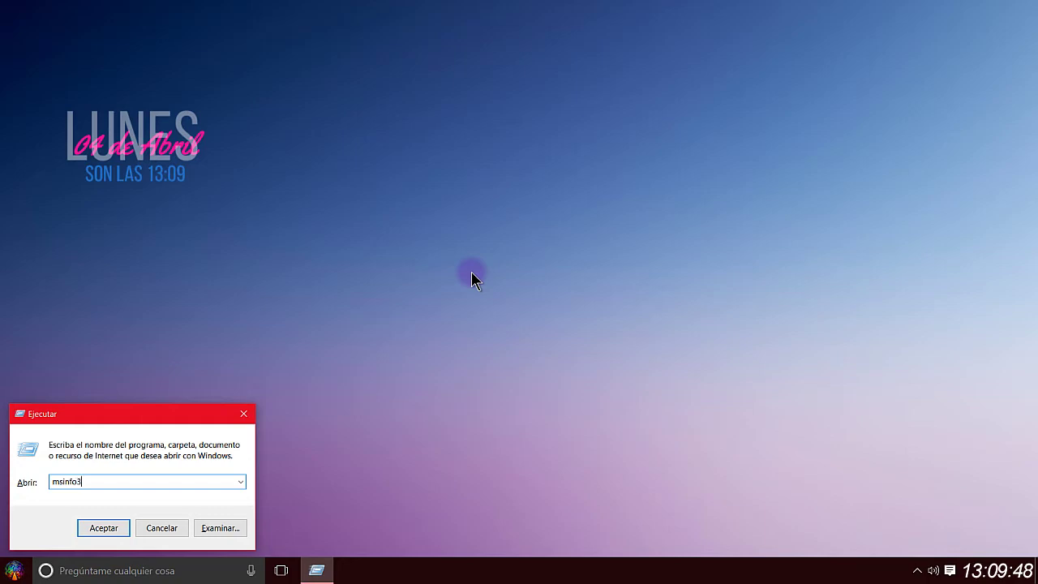
pyautogui.write('2')
pyautogui.press('Return')
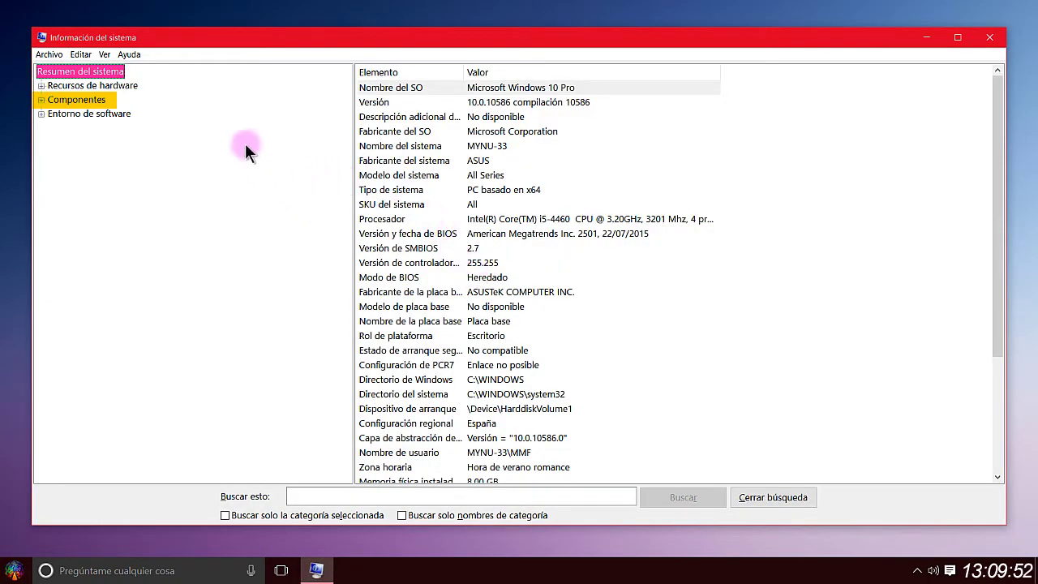
# - Examine the network adapter details under Componentes > Red > Adaptador
pyautogui.click(70, 102)
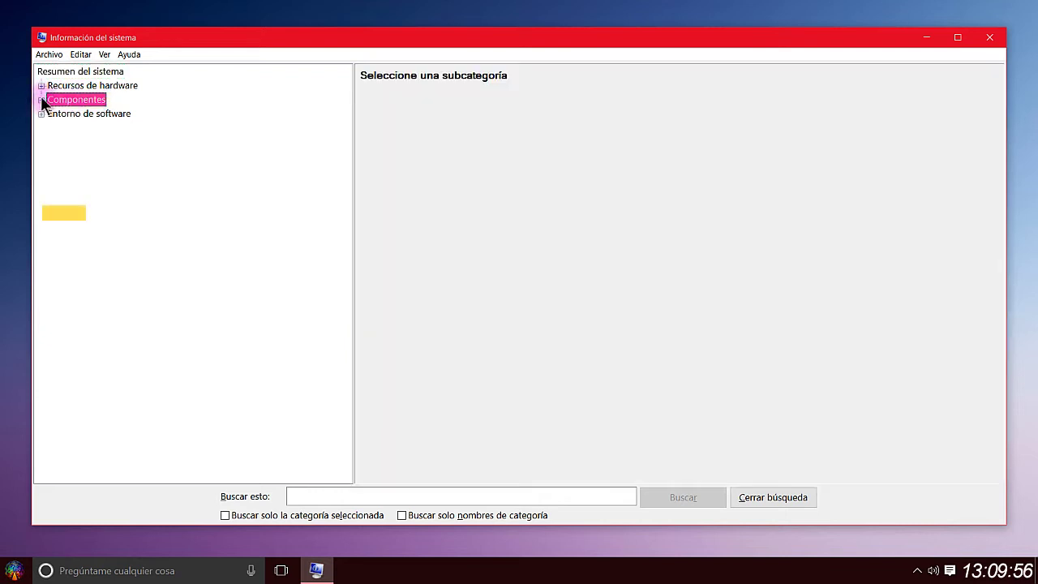
pyautogui.click(42, 99)
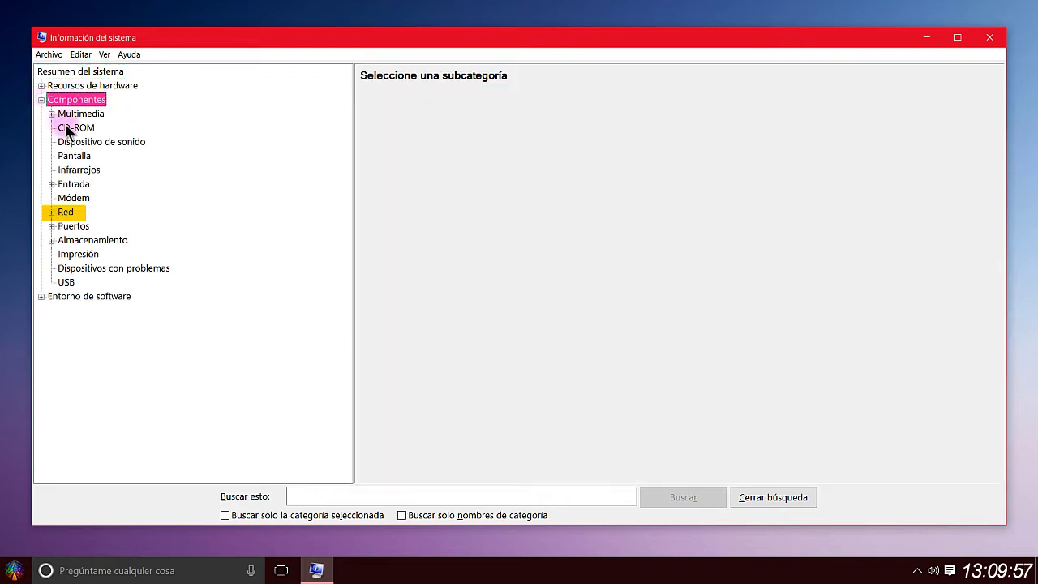
pyautogui.click(66, 212)
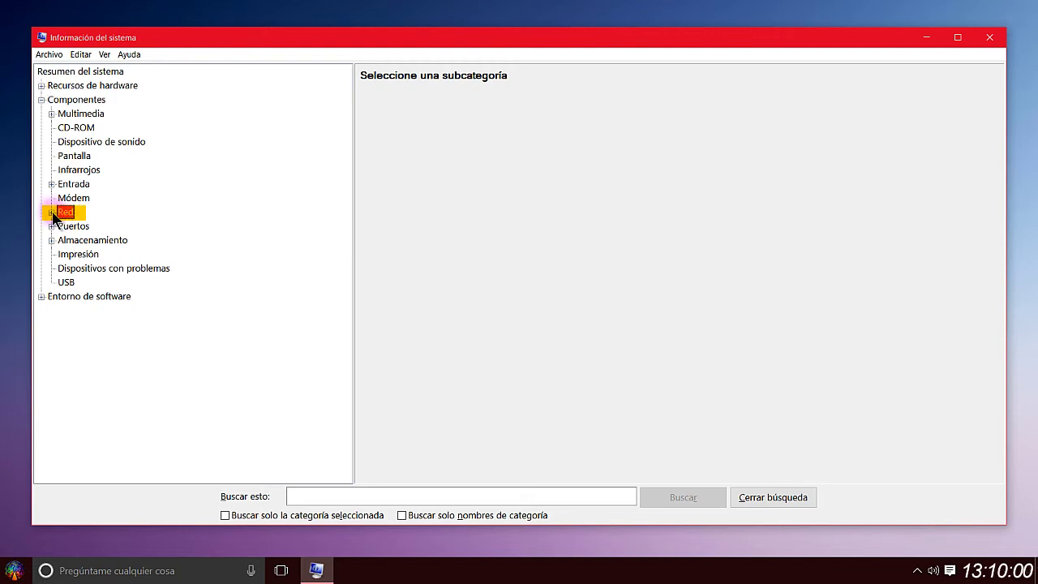
pyautogui.click(51, 211)
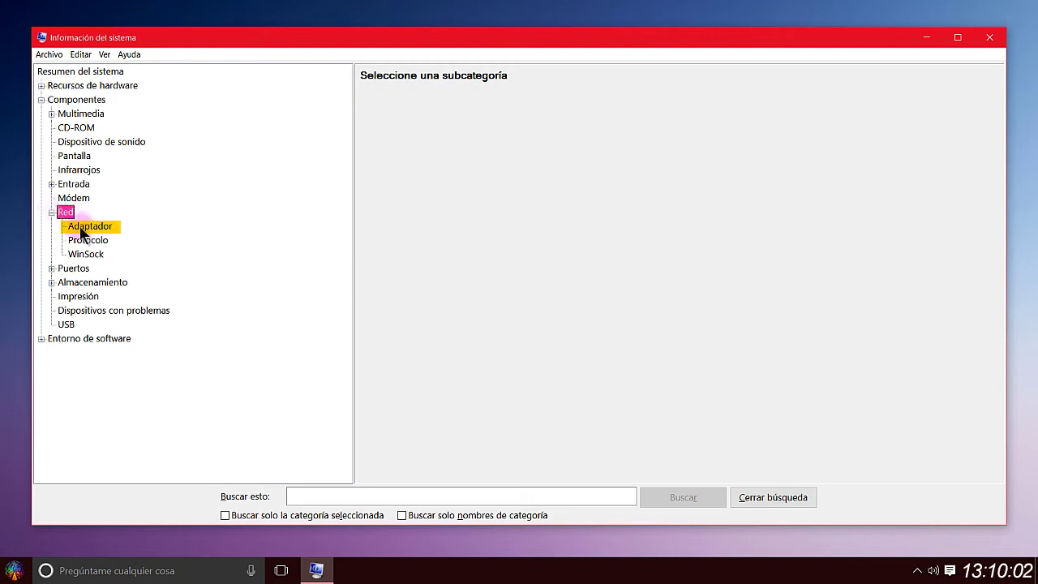
pyautogui.click(85, 230)
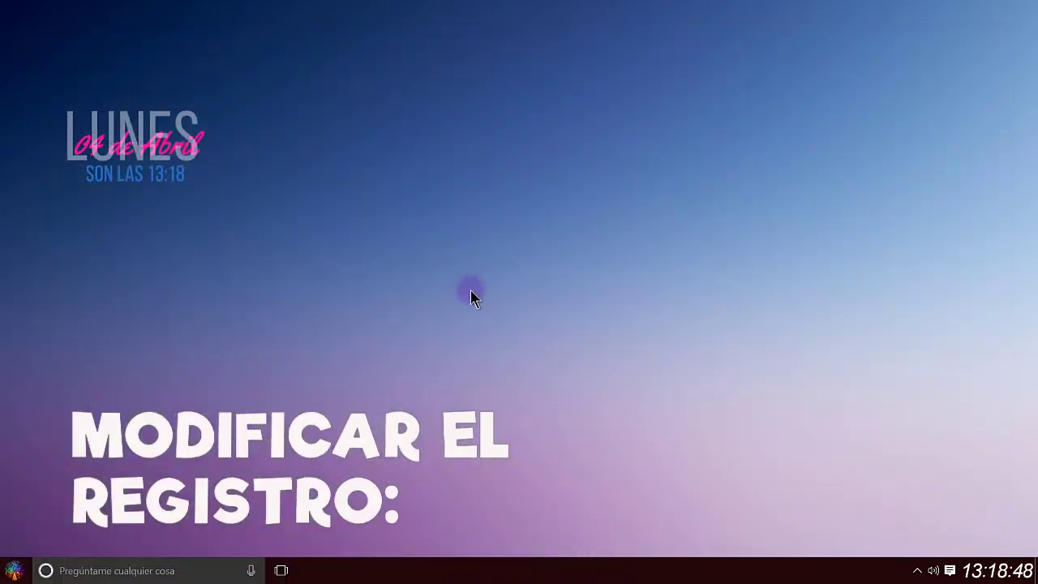
# - Open the Registry Editor by running regedit
pyautogui.press('super+r')
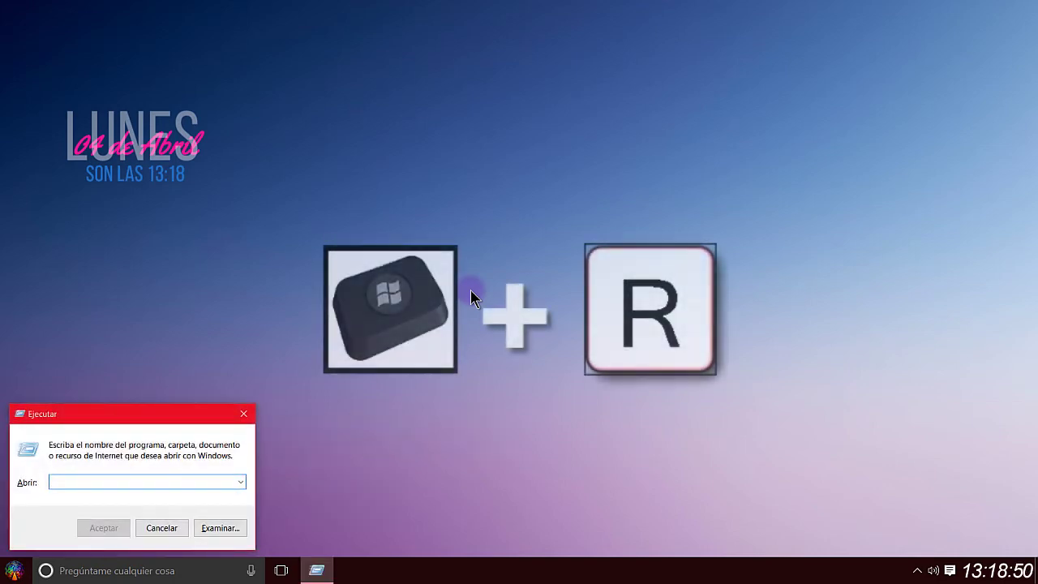
pyautogui.write('regedit')
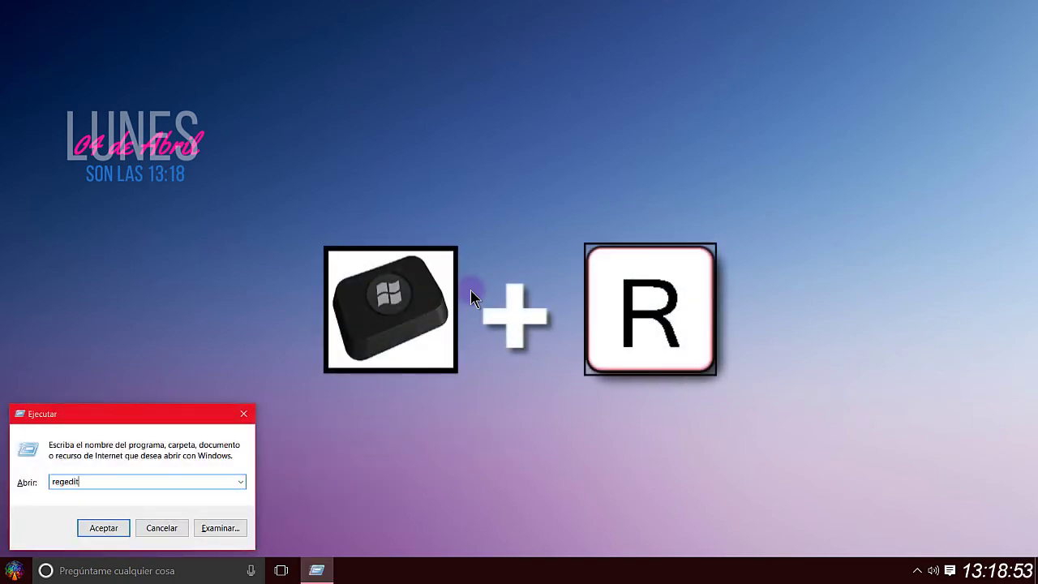
pyautogui.press('Return')
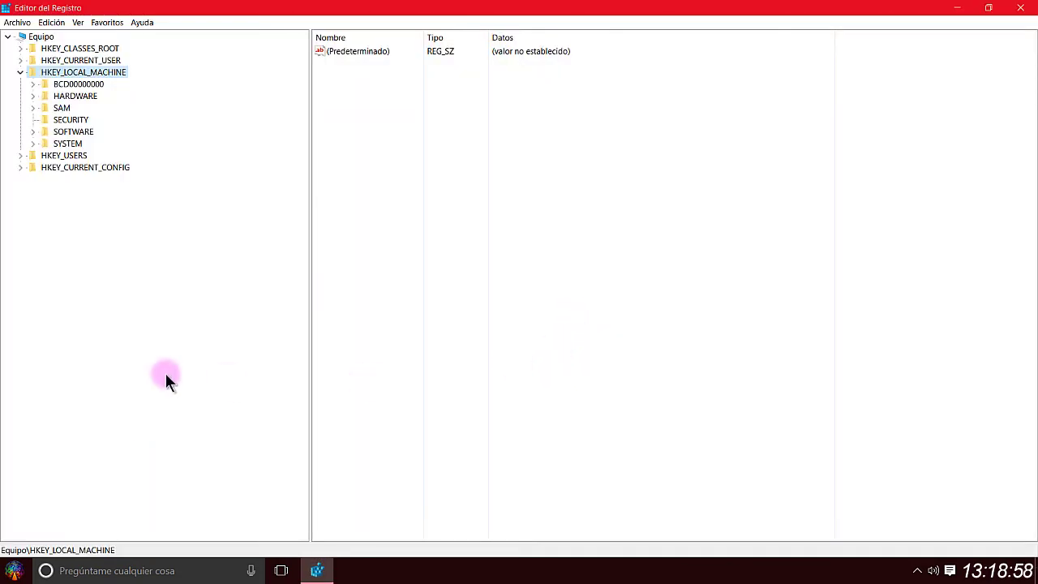
# - Expand the registry tree down to HKEY_LOCAL_MACHINE\SYSTEM\CurrentControlSet\Control\Class
pyautogui.click(20, 72)
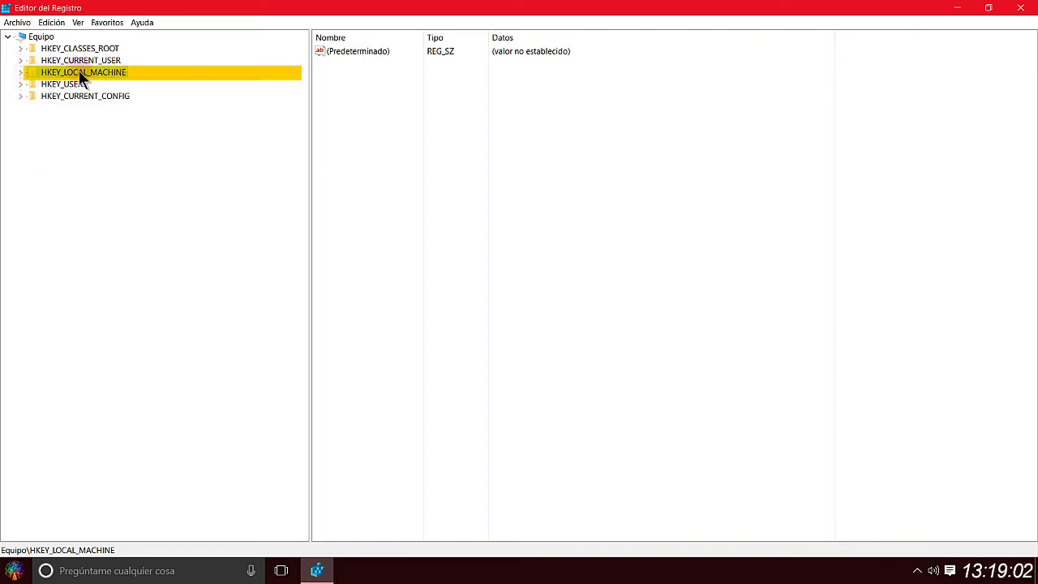
pyautogui.click(21, 72)
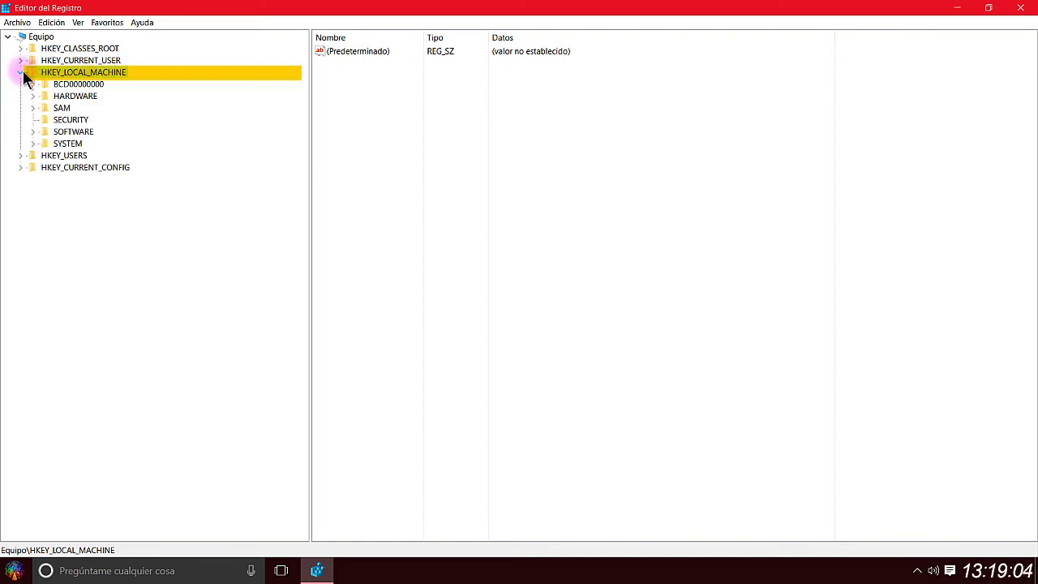
pyautogui.click(33, 142)
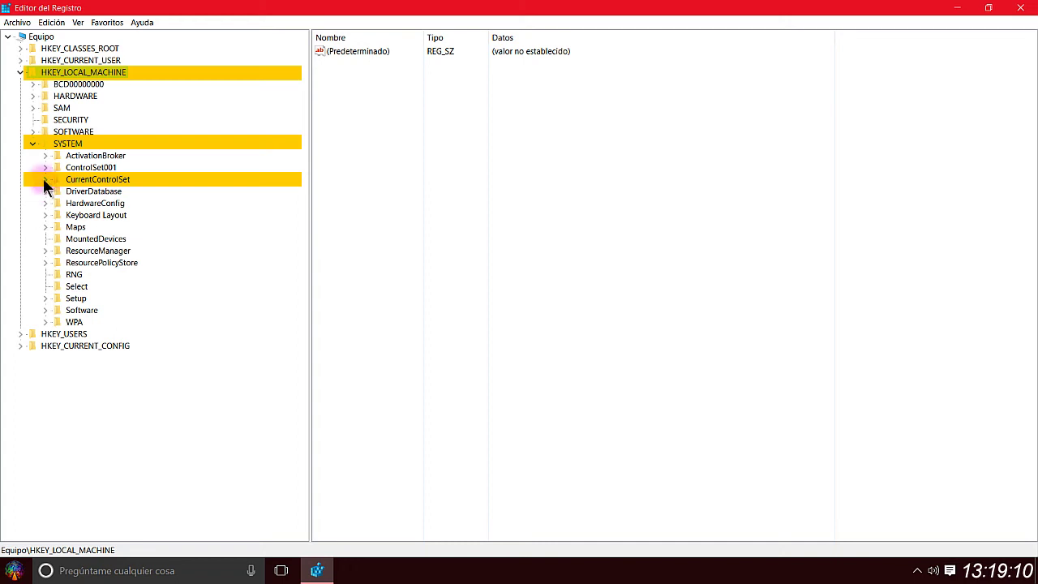
pyautogui.click(44, 179)
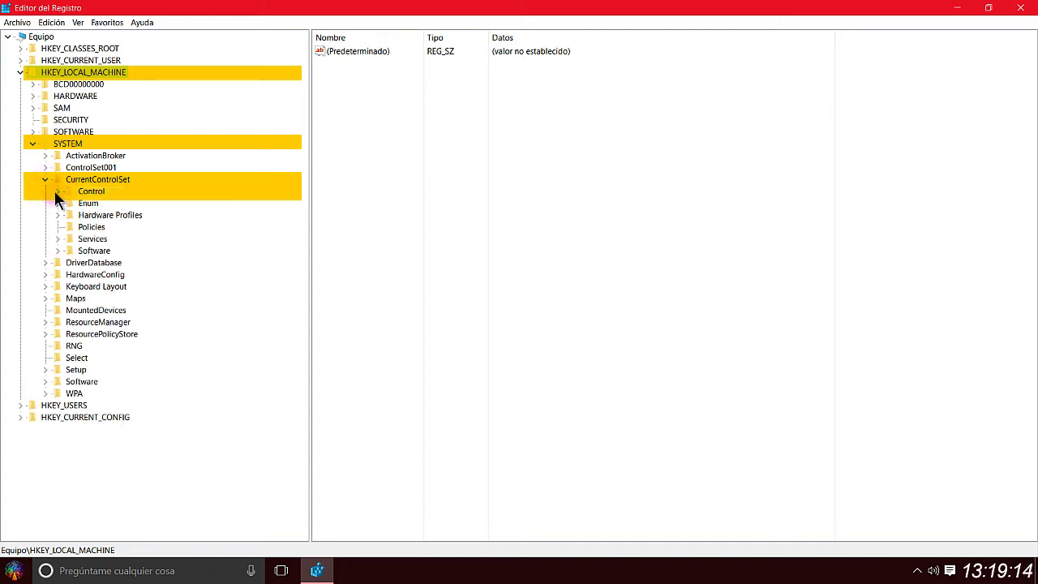
pyautogui.click(55, 192)
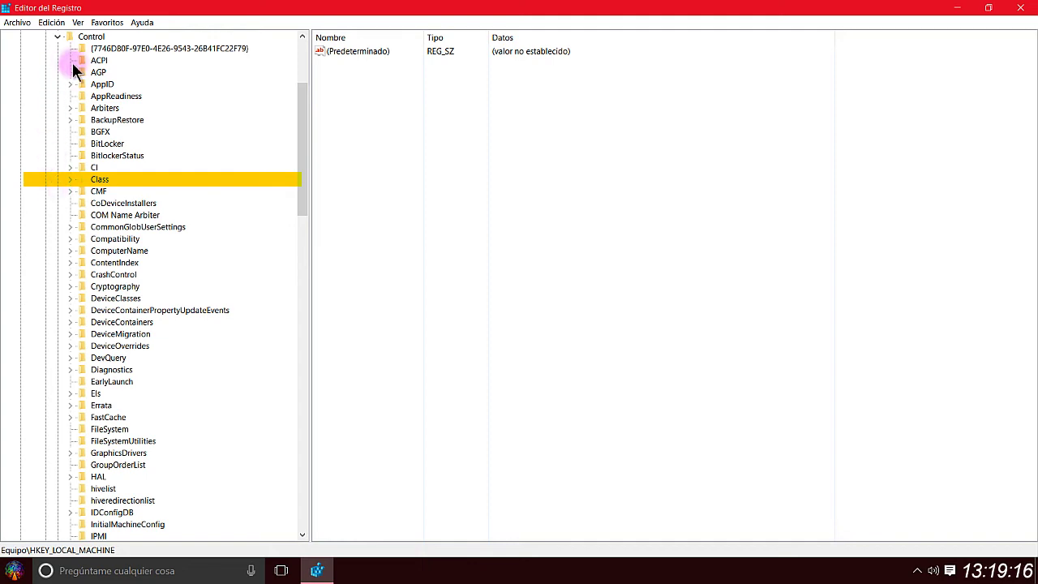
pyautogui.click(71, 179)
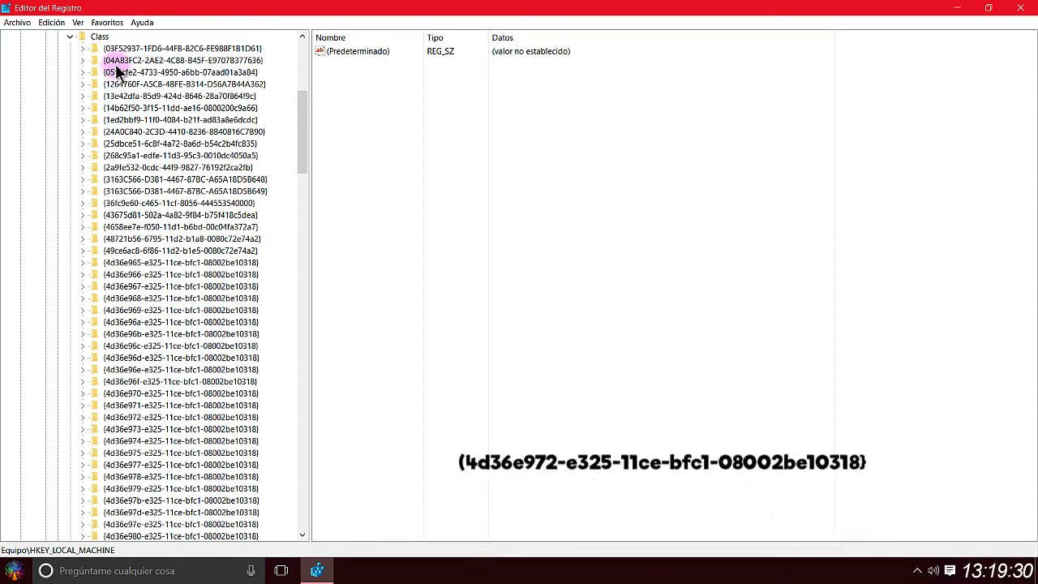
# - Expand the {4d36e972-e325-11ce-bfc1-08002be10318} key under Class and check its Class value
pyautogui.scroll(-1, 110, 96)
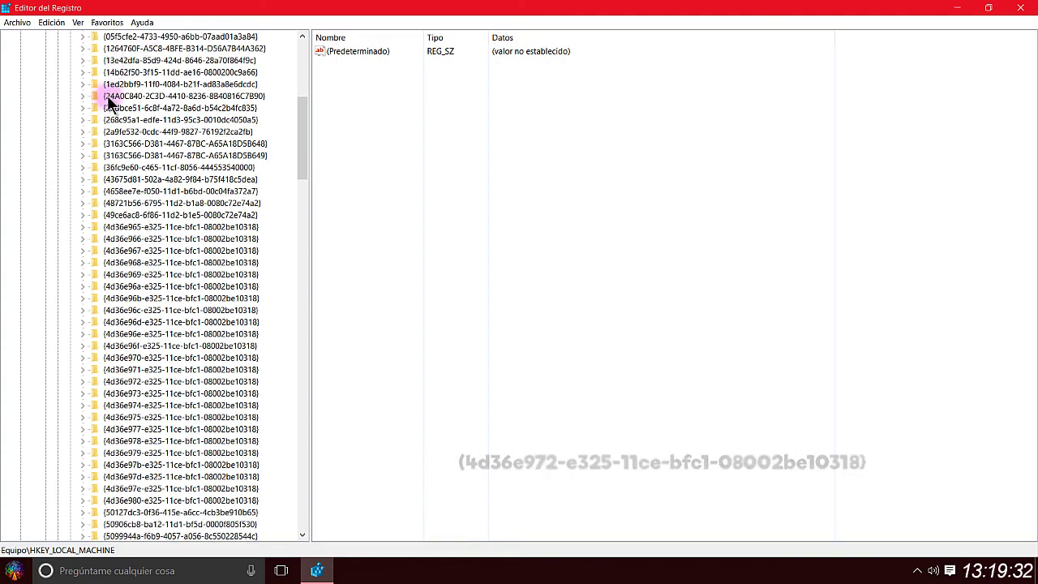
pyautogui.scroll(-20, 111, 96)
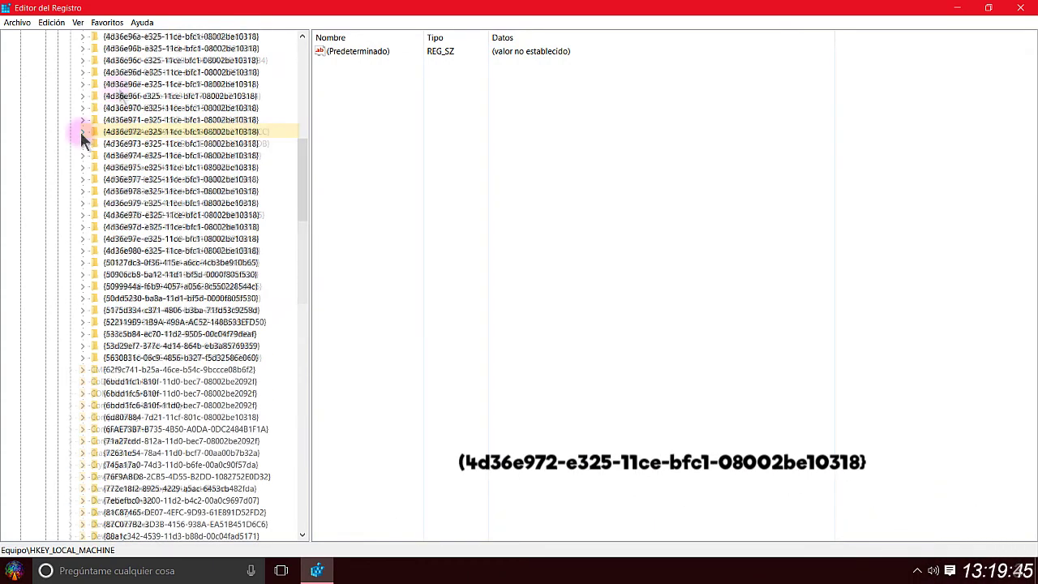
pyautogui.click(81, 132)
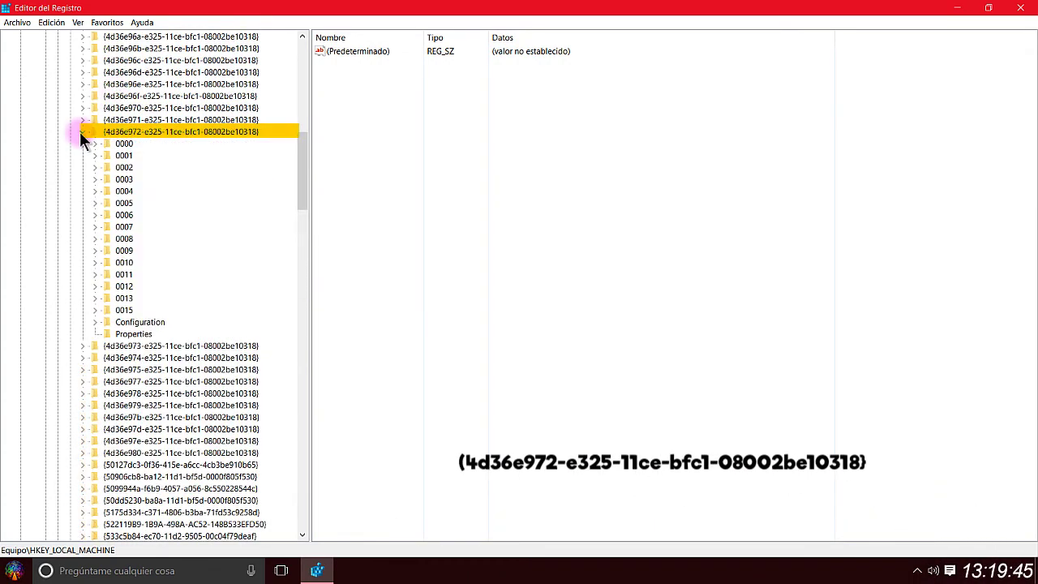
pyautogui.click(136, 132)
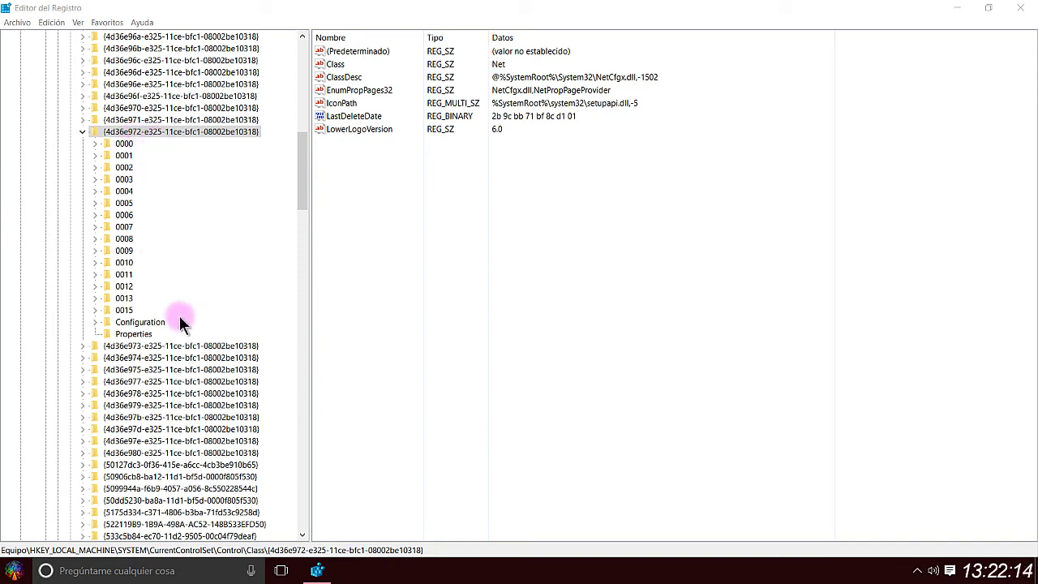
pyautogui.click(146, 130)
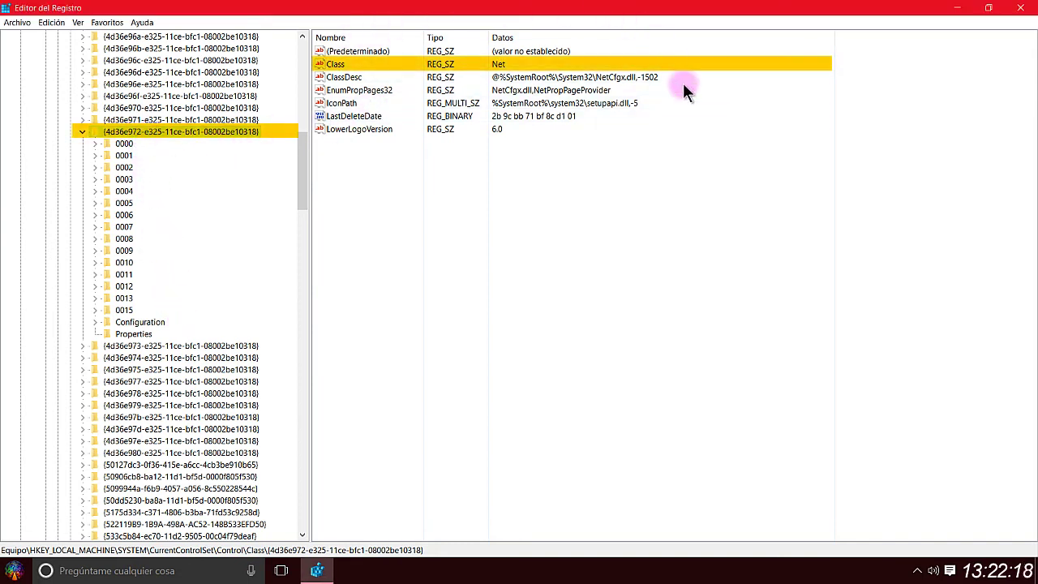
pyautogui.click(341, 65)
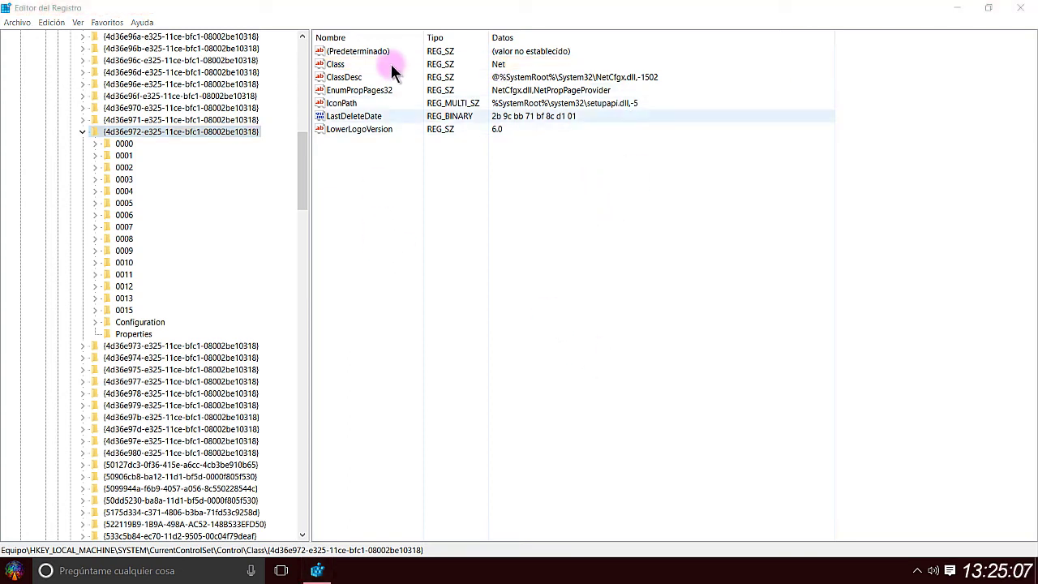
pyautogui.click(408, 15)
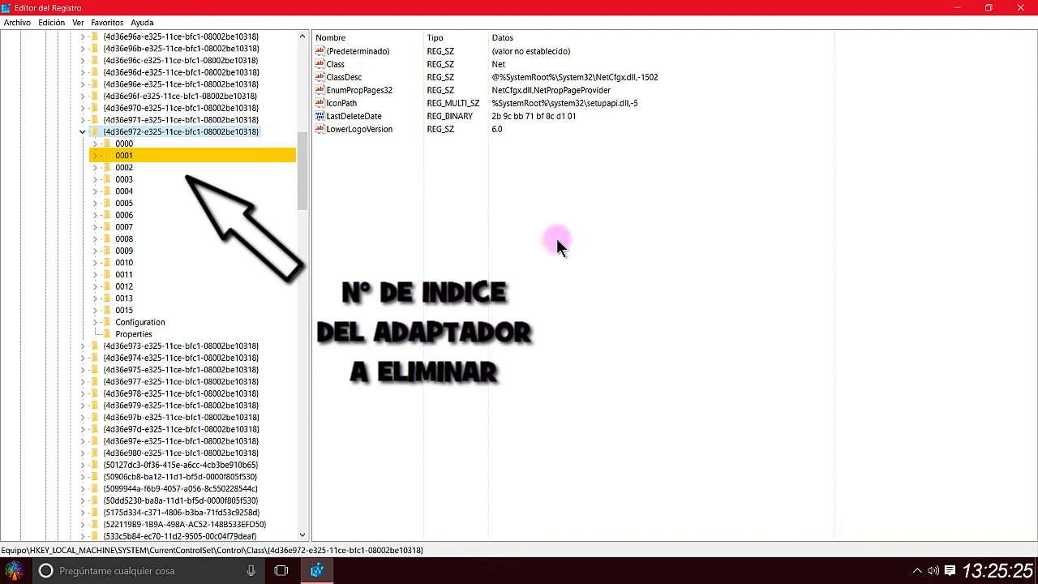
# - Inspect the DriverDesc value and the Eliminar option of adapter subkey 0001 without deleting it, and close the Registry Editor
pyautogui.click(124, 154)
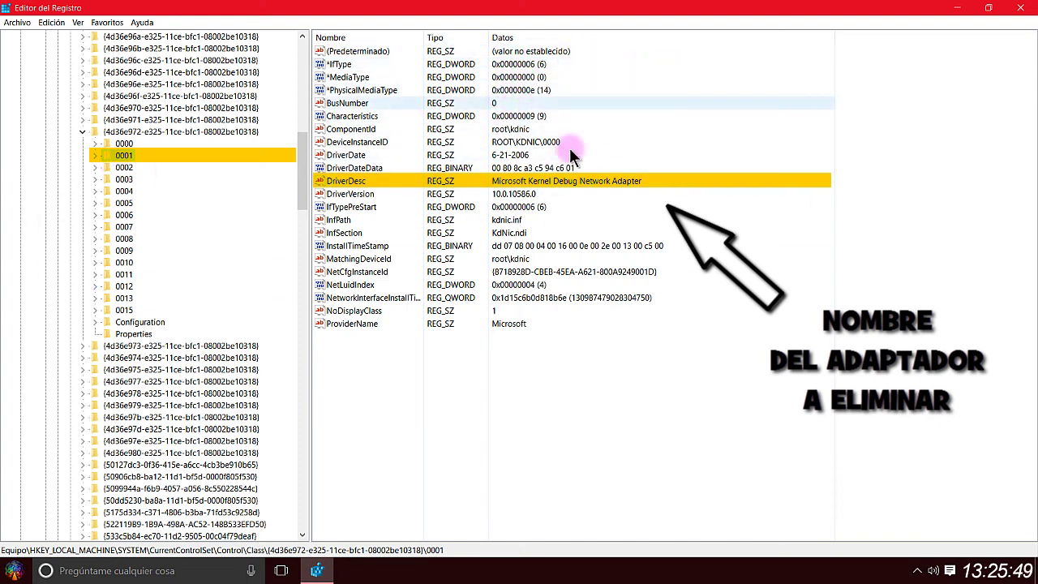
pyautogui.click(133, 157)
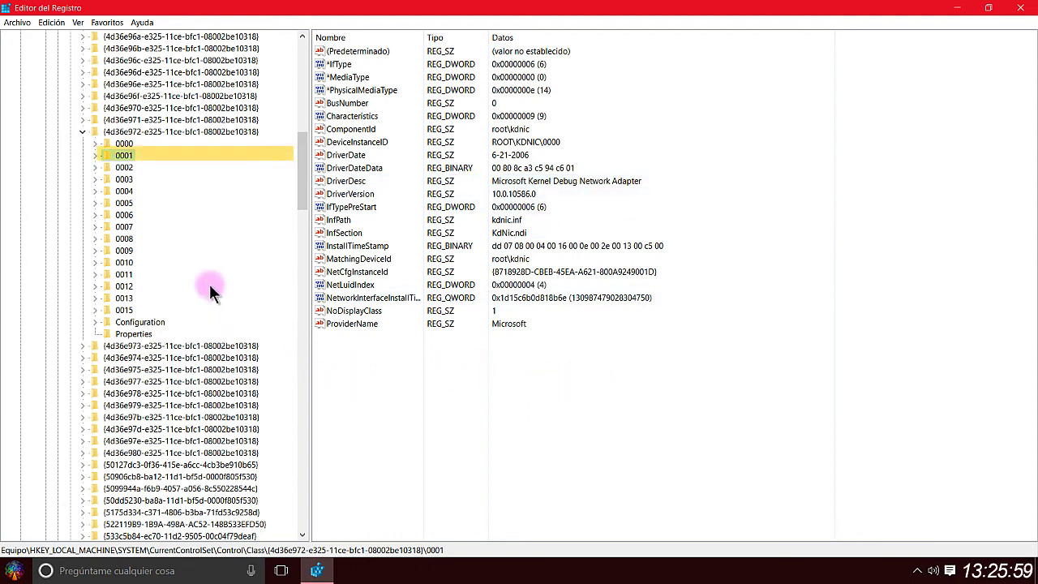
pyautogui.rightClick(119, 159)
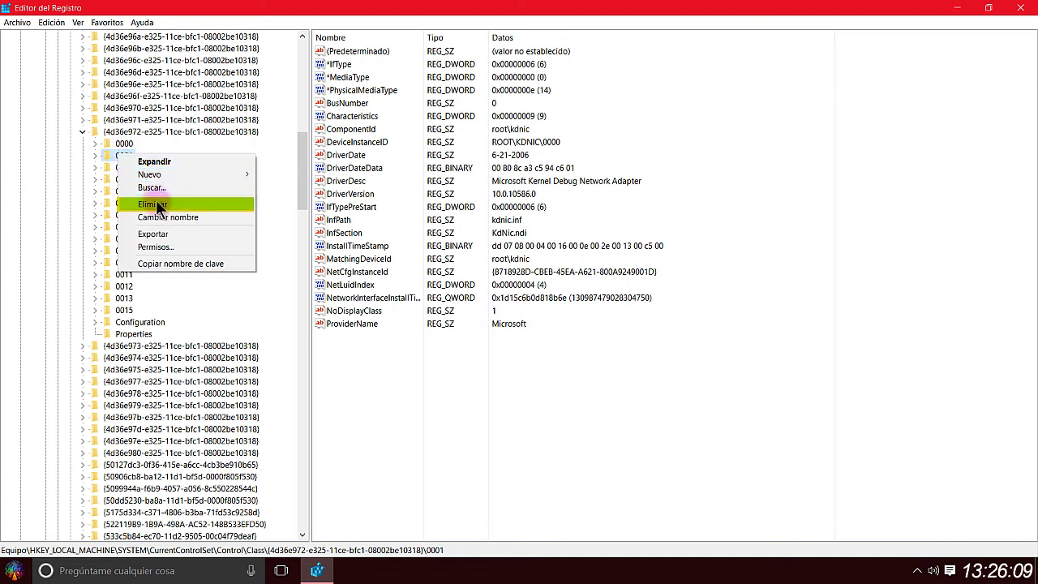
pyautogui.click(507, 394)
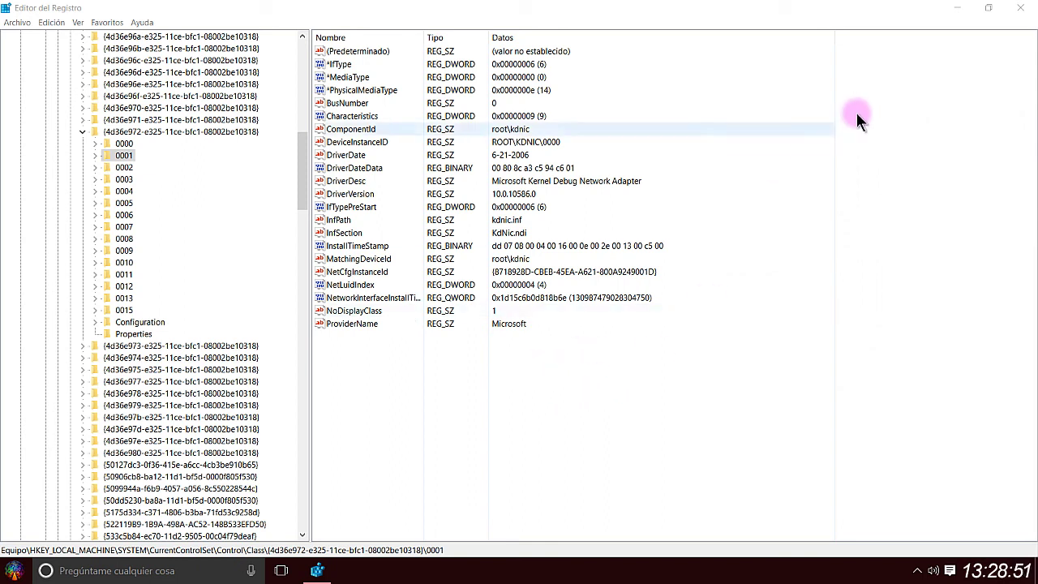
pyautogui.click(1022, 16)
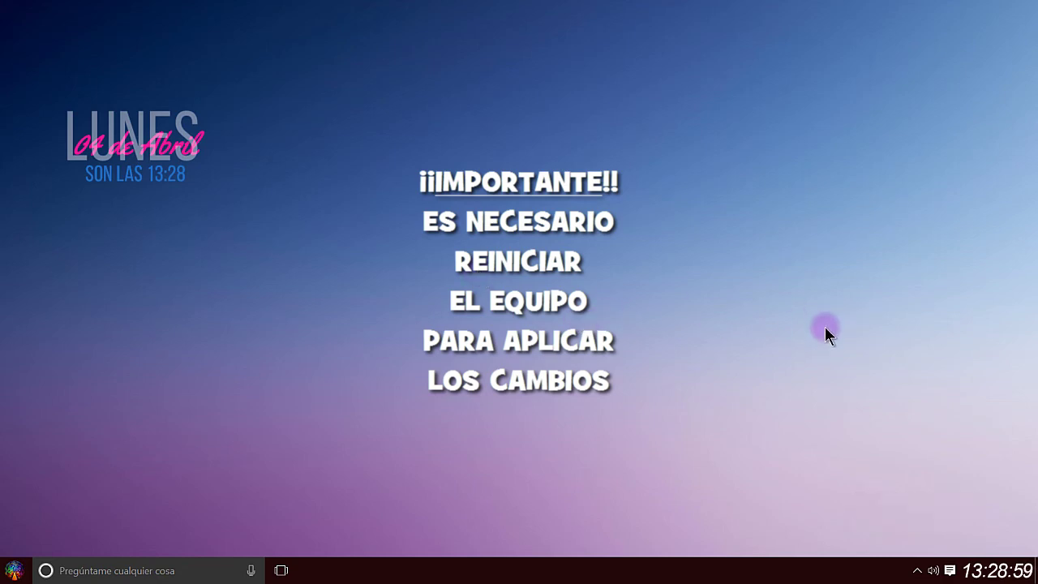
# - Review the adapters in Conexiones de red through the Centro de redes y recursos compartidos, and minimize both windows
pyautogui.click(917, 570)
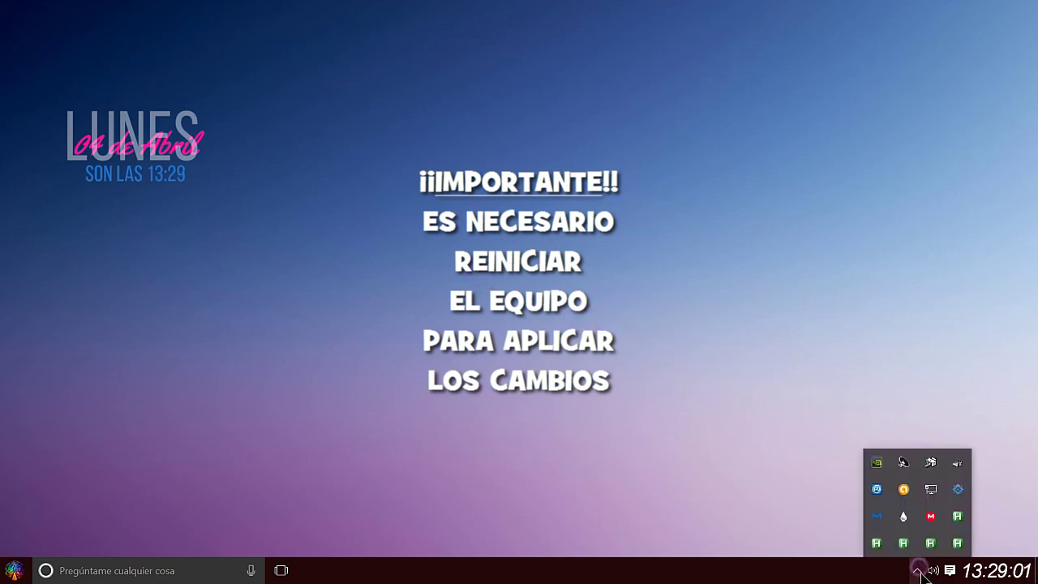
pyautogui.rightClick(931, 491)
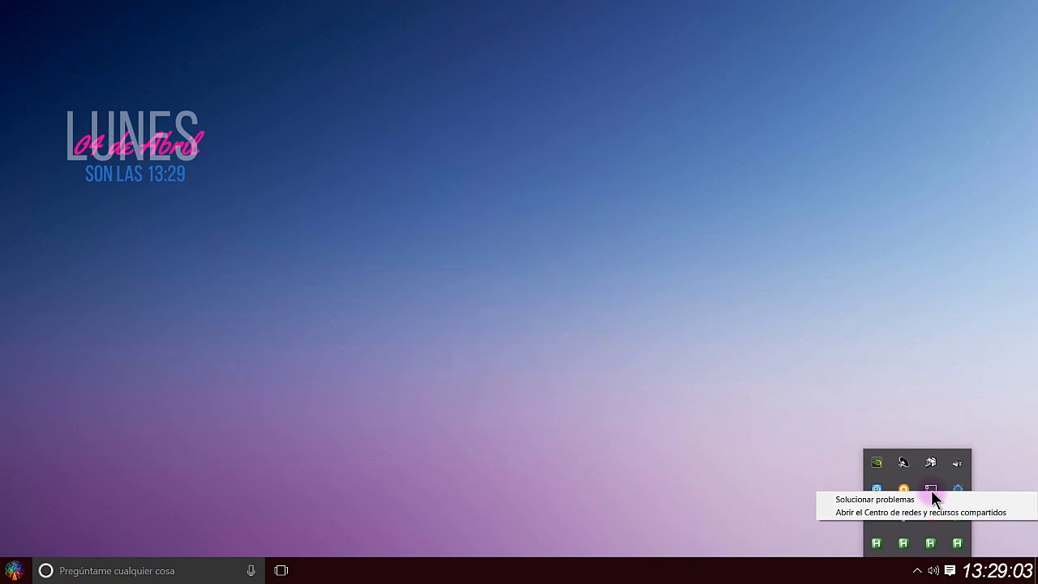
pyautogui.click(919, 512)
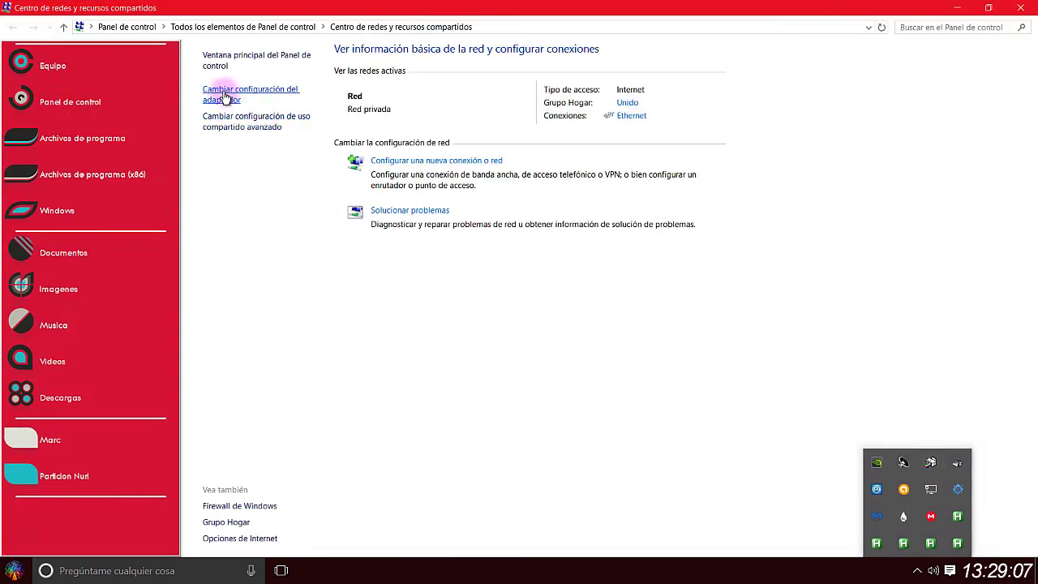
pyautogui.click(225, 96)
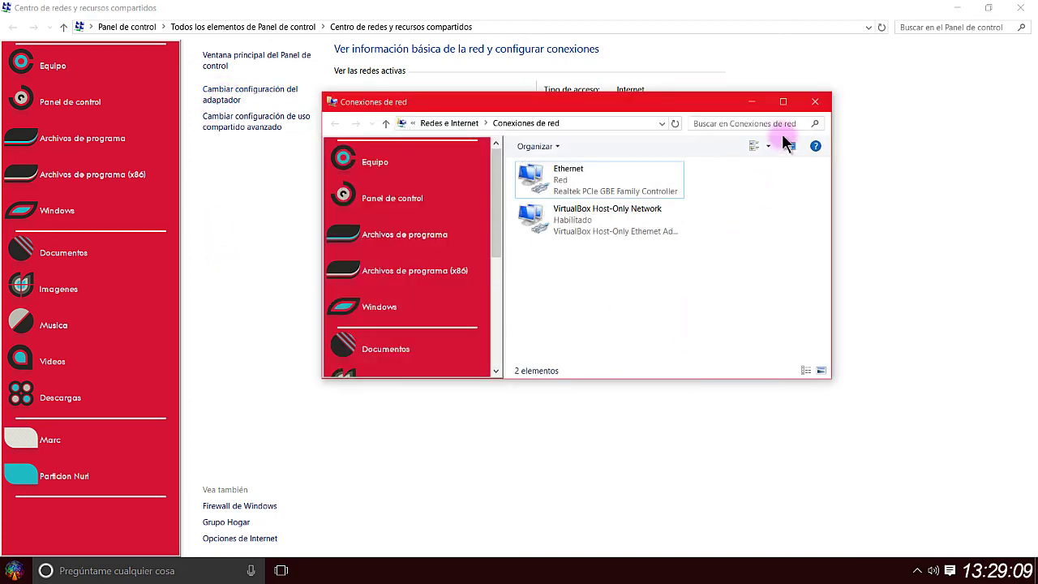
pyautogui.click(784, 104)
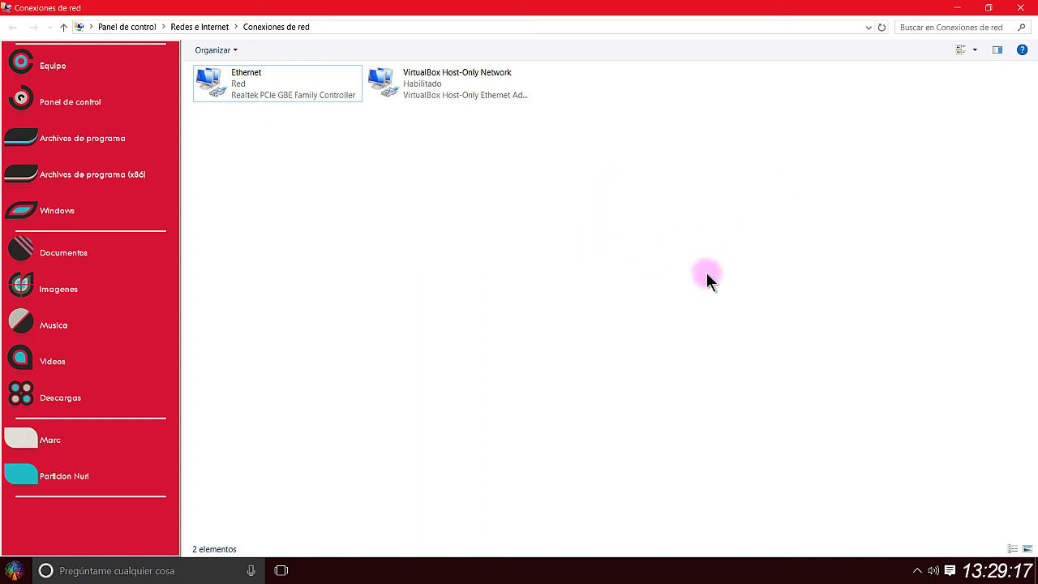
pyautogui.click(959, 8)
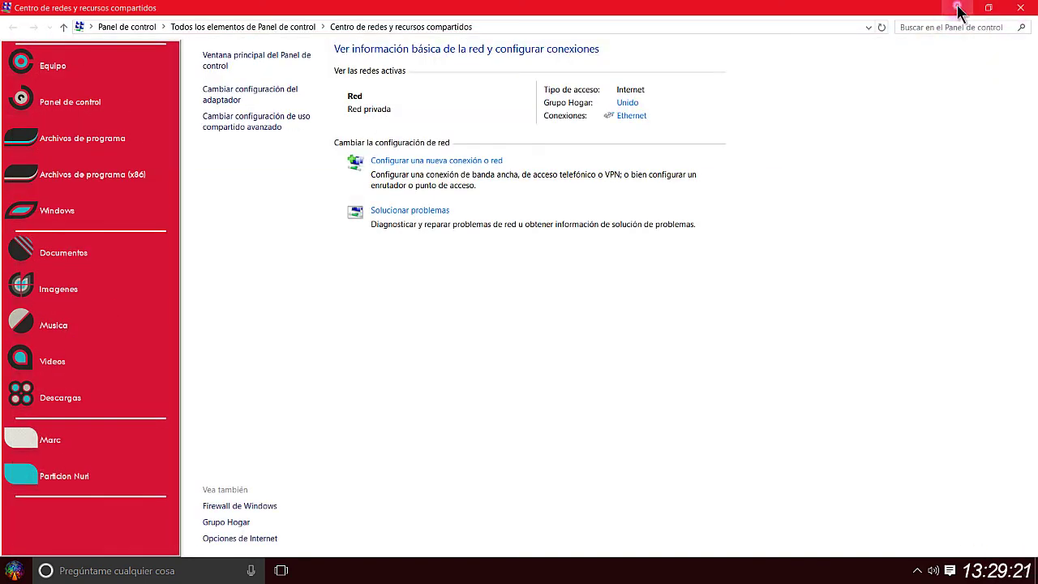
pyautogui.click(958, 8)
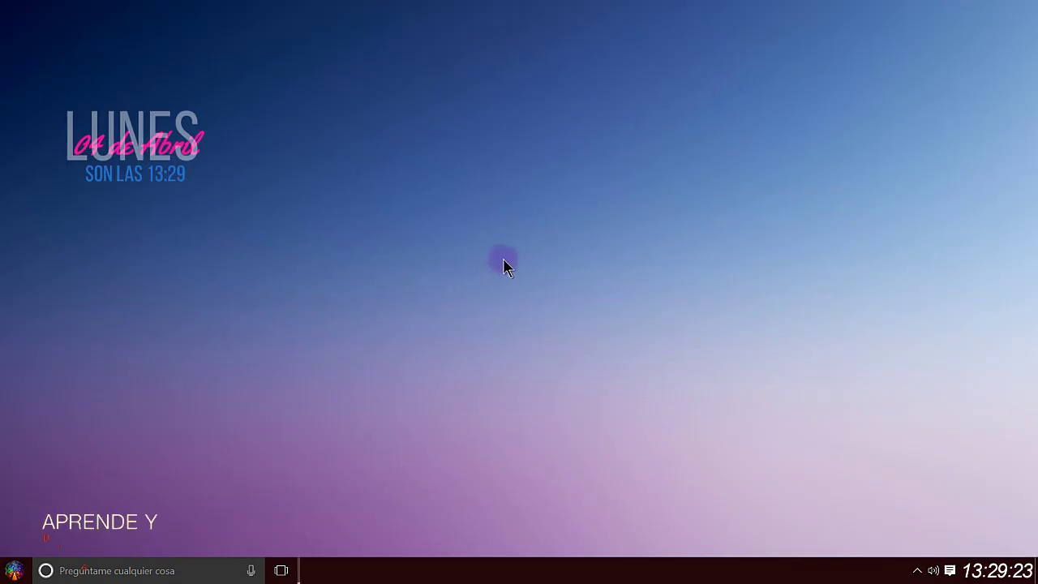